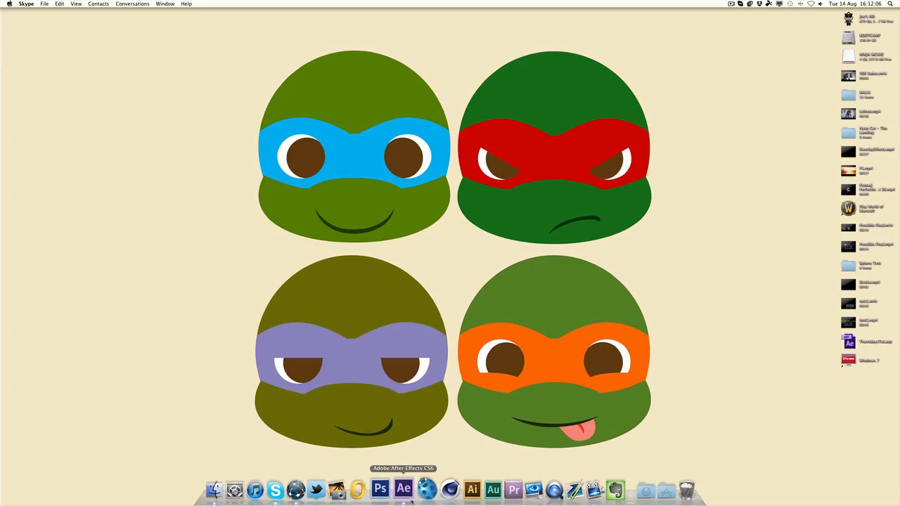
Step: Switch to After Effects, turn the sound on and RAM-preview the finished Flash On The Beat composition
click(405, 490)
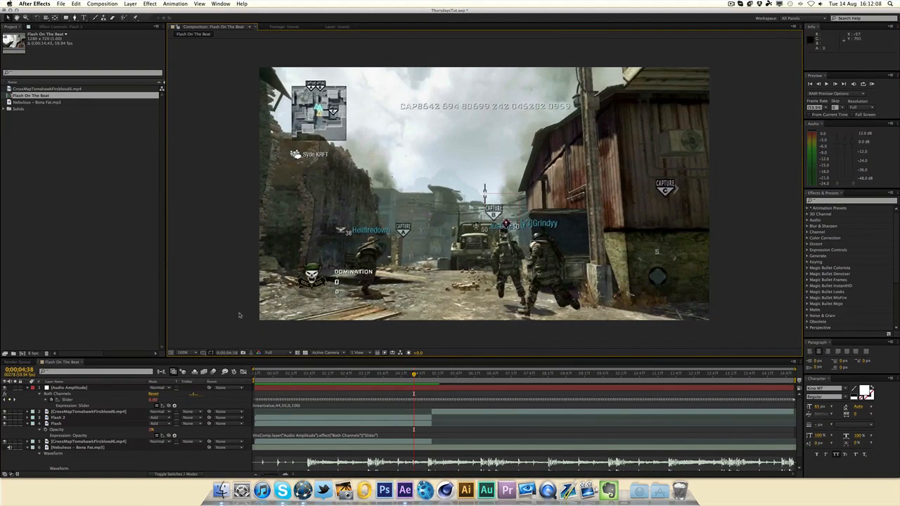
key(XF86AudioMute)
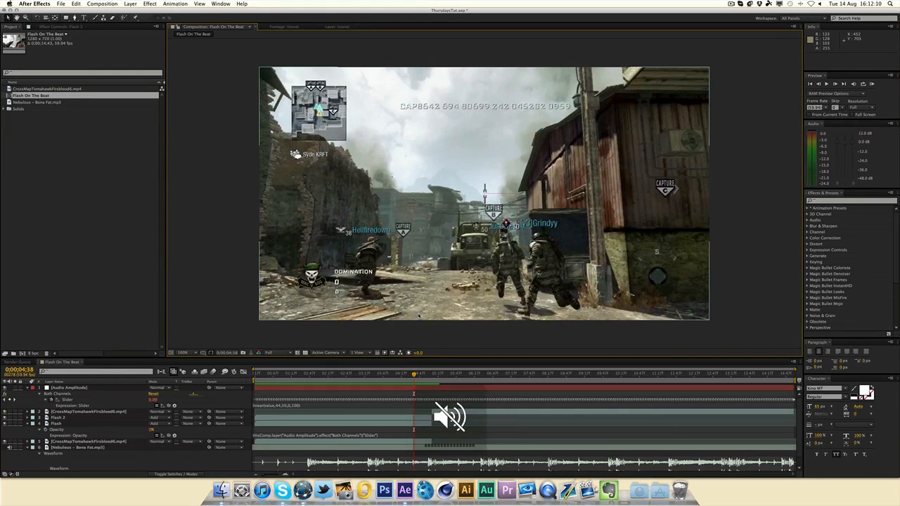
key(XF86AudioRaiseVolume)
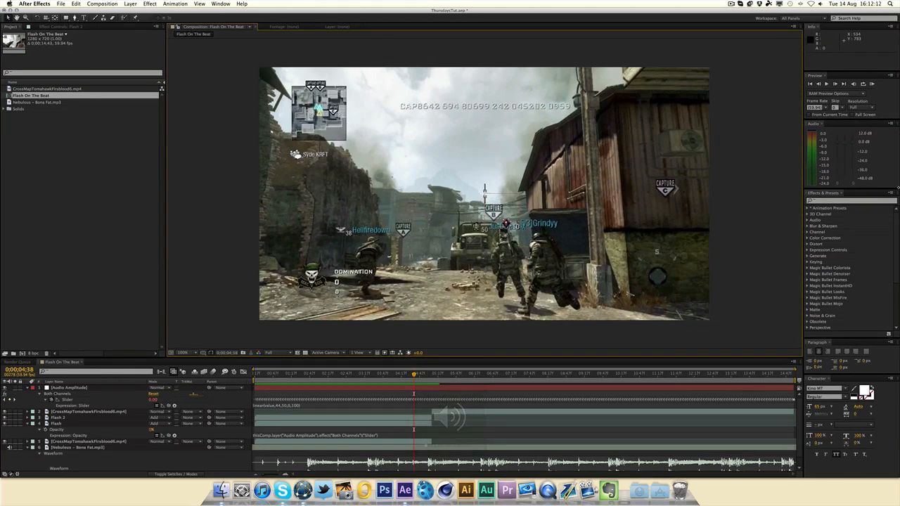
click(872, 85)
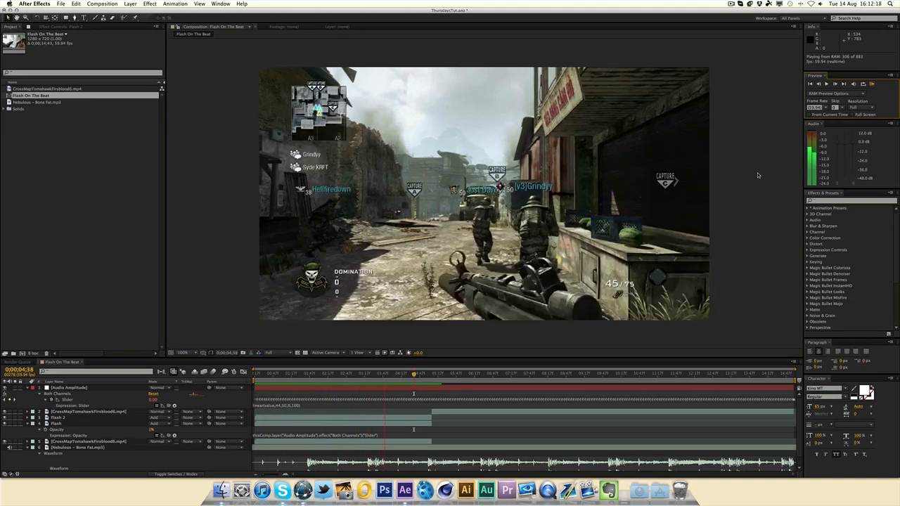
key(space)
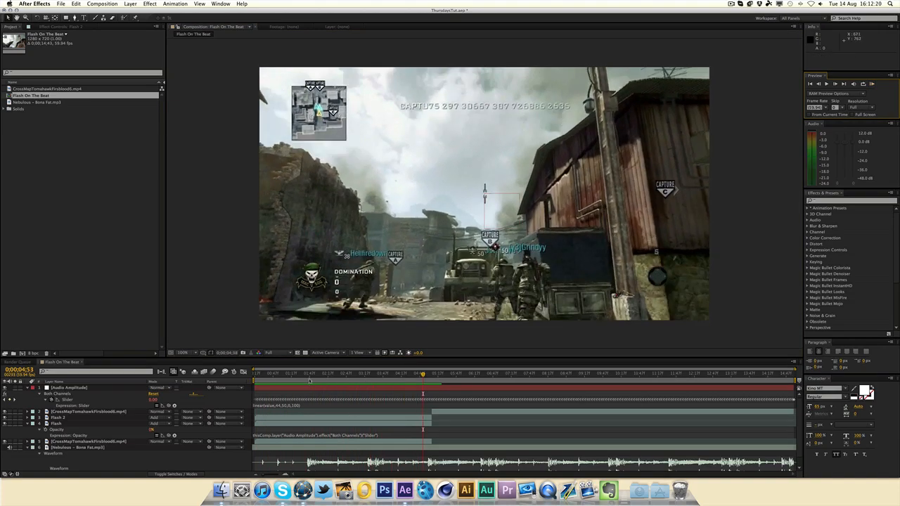
Step: Replay the composition from about 0;00;01;28 and examine its music waveform and layer stack around the drop
mouse_move(305, 377)
mouse_down()
mouse_move(273, 383)
mouse_move(297, 380)
mouse_up()
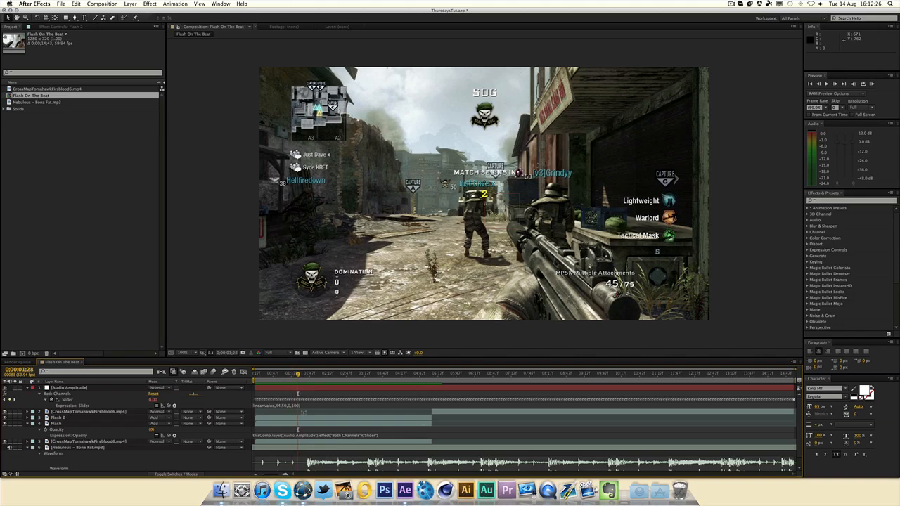
scroll(297, 420, down, 1)
click(307, 440)
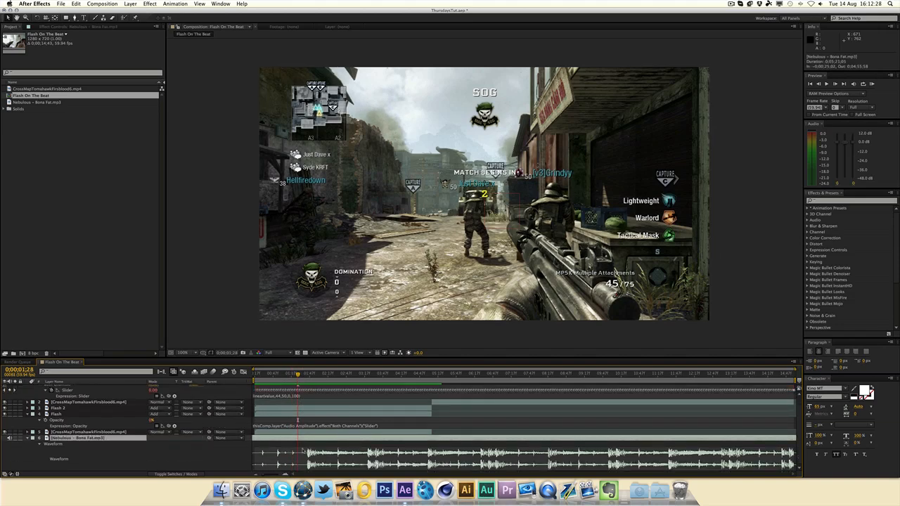
key(space)
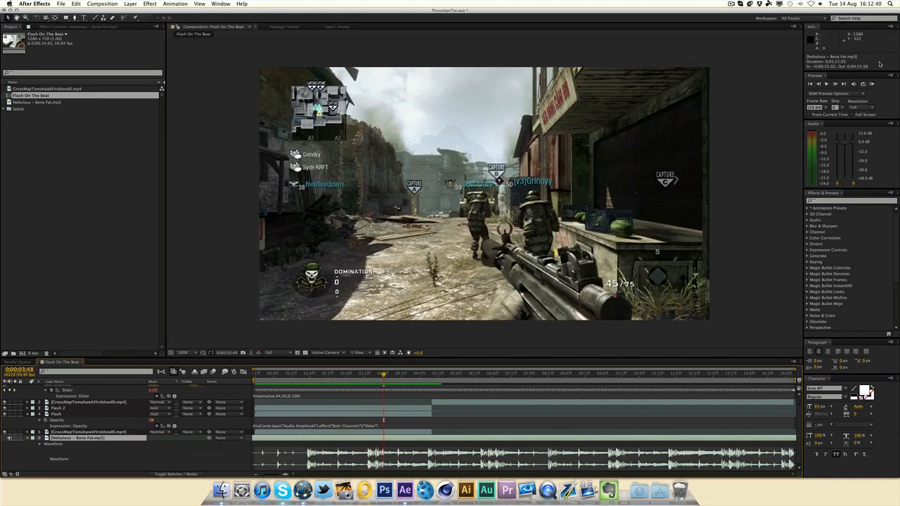
click(872, 83)
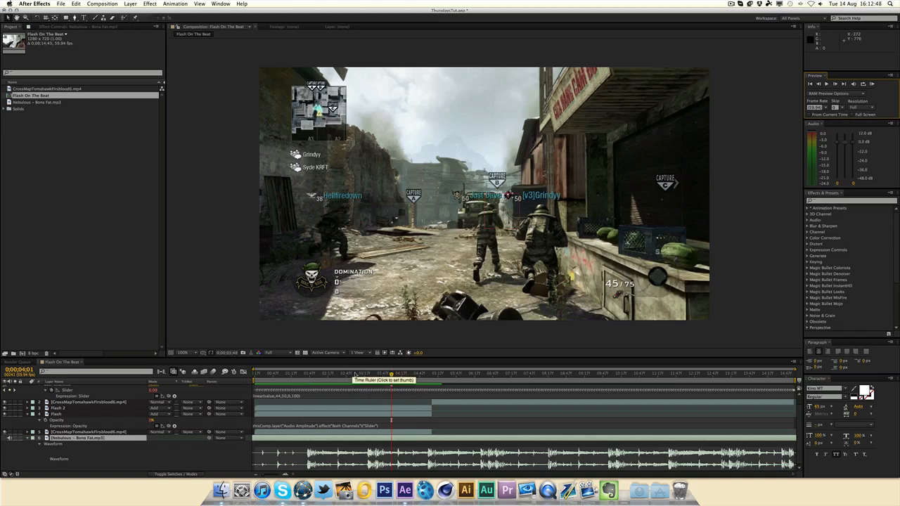
click(308, 375)
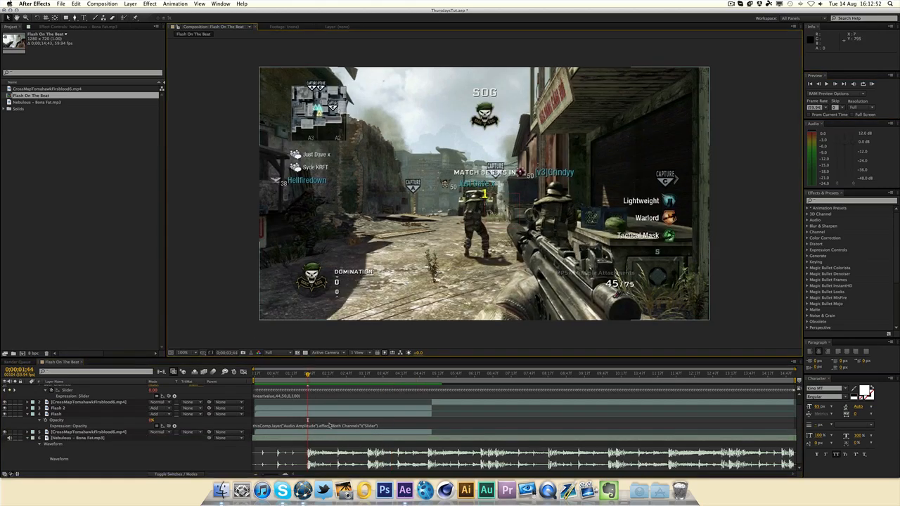
scroll(329, 426, up, 1)
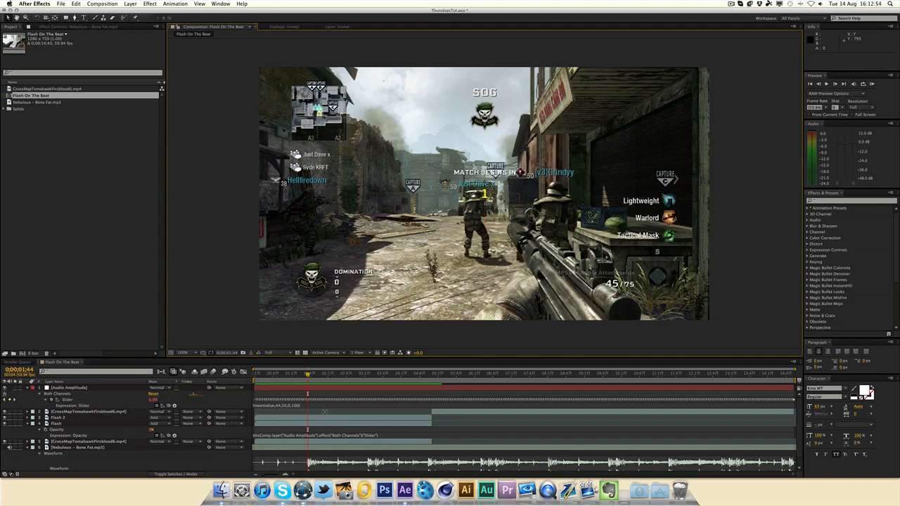
scroll(324, 412, down, 1)
scroll(325, 412, up, 1)
Step: Start a new composition with a width of 1280 px and a height of 720 px
click(103, 294)
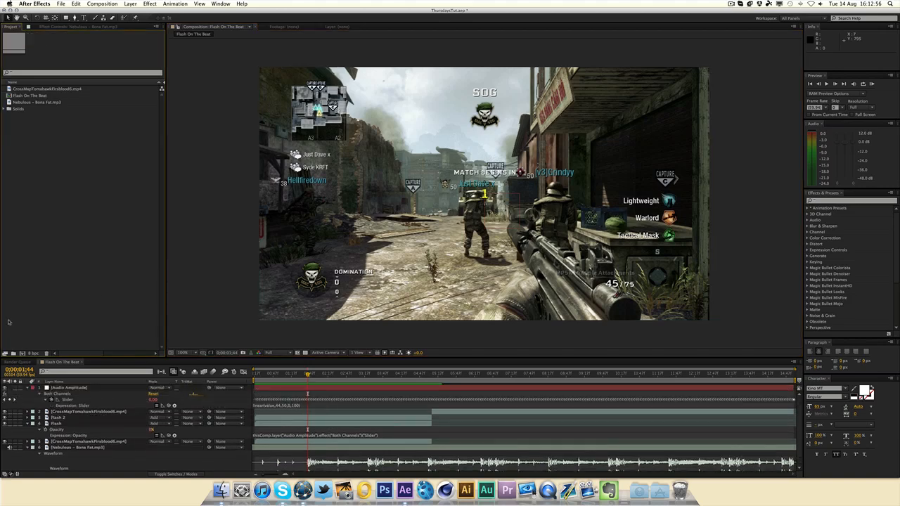
click(22, 354)
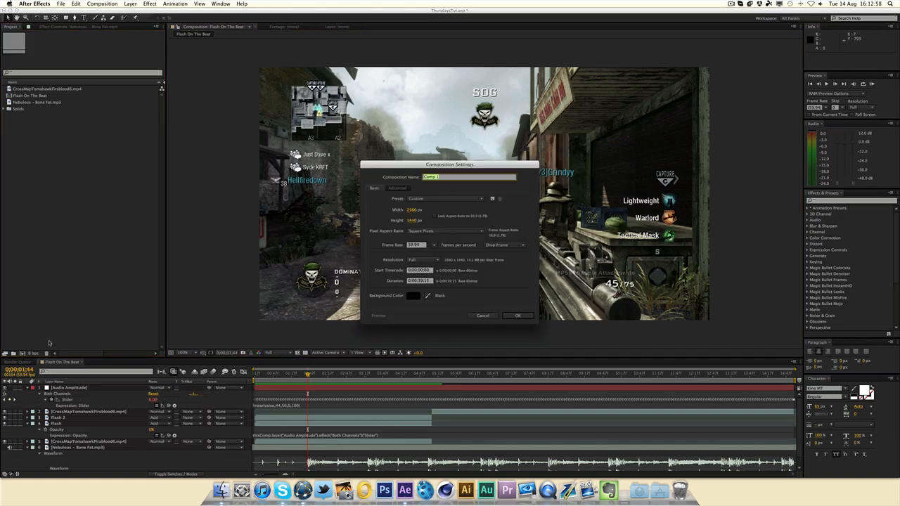
click(412, 210)
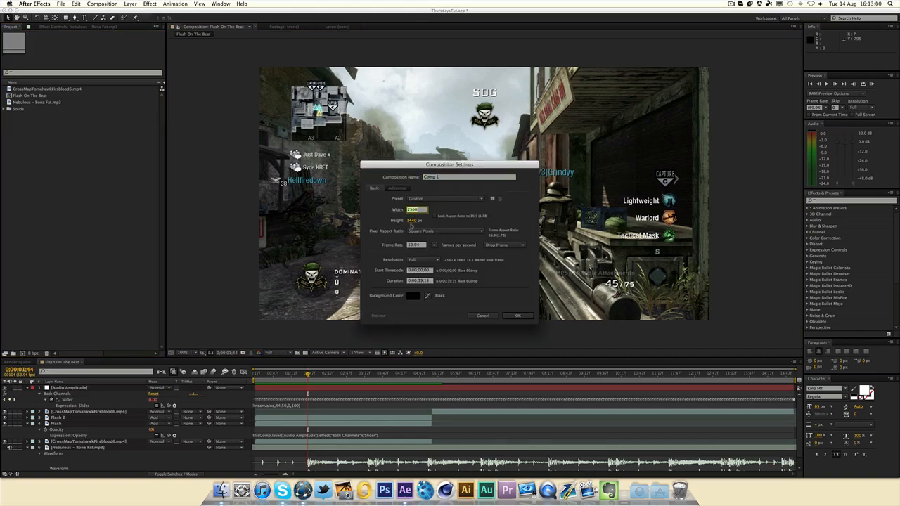
text(1280)
click(411, 223)
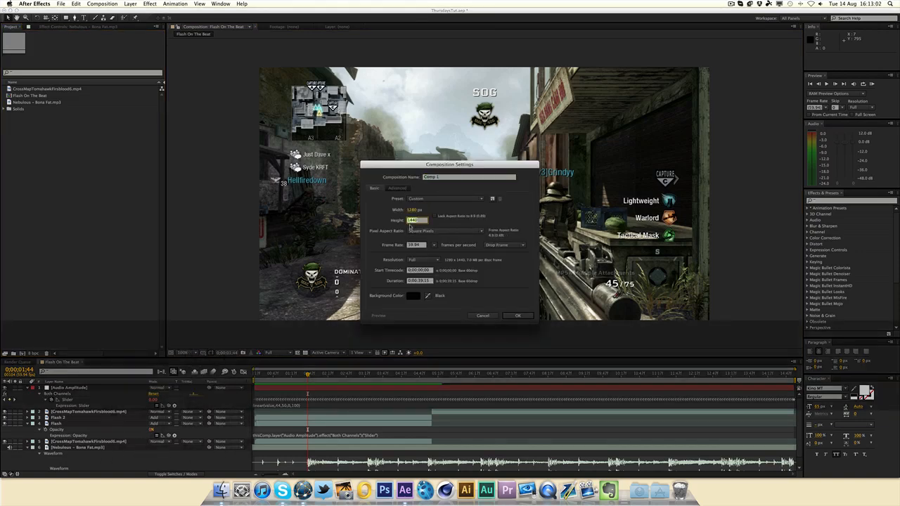
text(720)
key(Tab)
Step: Set the new composition's duration to 0;00;10;00 and create it
click(423, 282)
double_click(421, 282)
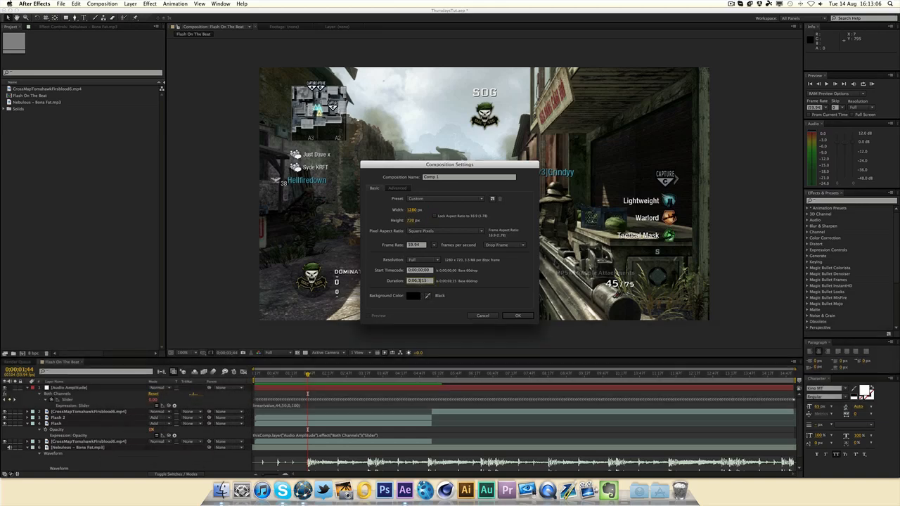
text(10;1)
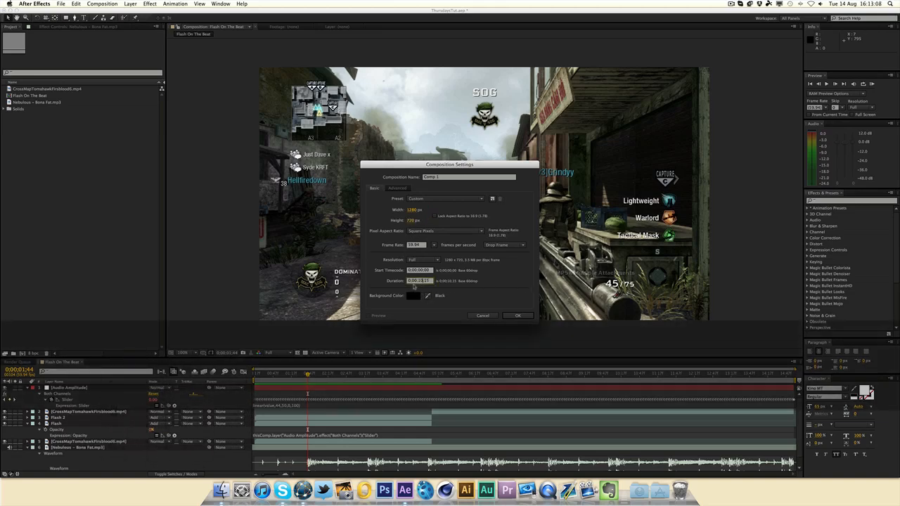
key(Right)
text(00)
key(Return)
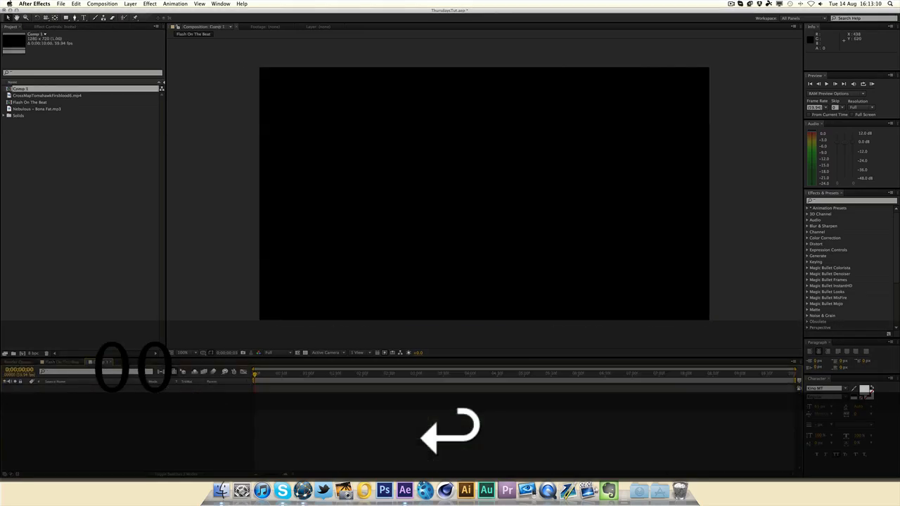
Step: Add the CrossMapTomahawkFirsblood6.mp4 gameplay clip to the new composition, with the Nebulous - Bona Fat.mp3 track below it
drag(47, 97, 199, 390)
click(194, 245)
click(124, 162)
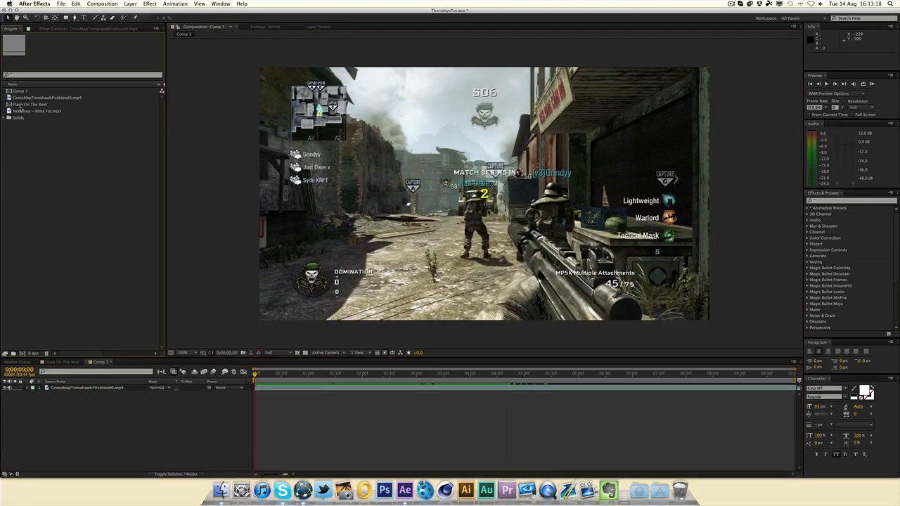
click(30, 111)
drag(46, 114, 240, 416)
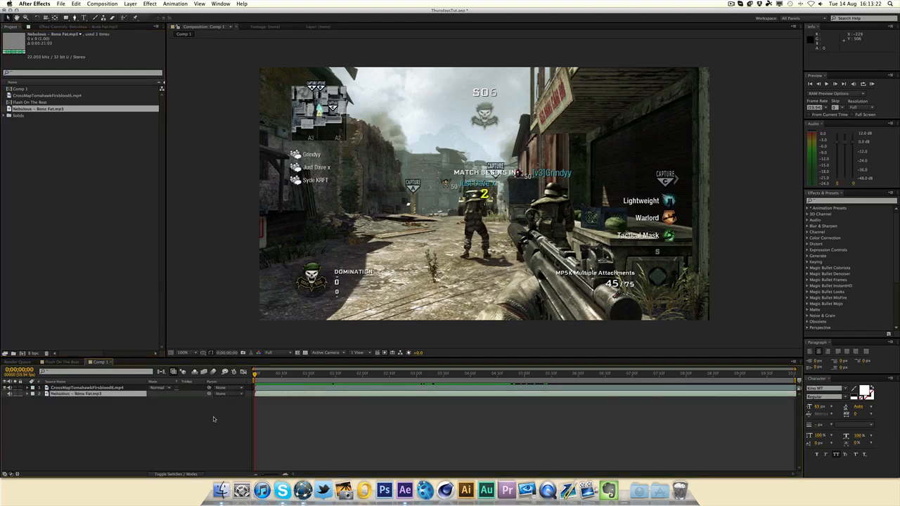
Step: Reveal the music layer's waveform and slide the track earlier so its drop falls at about 0;00;01;30
key(l)
key(l)
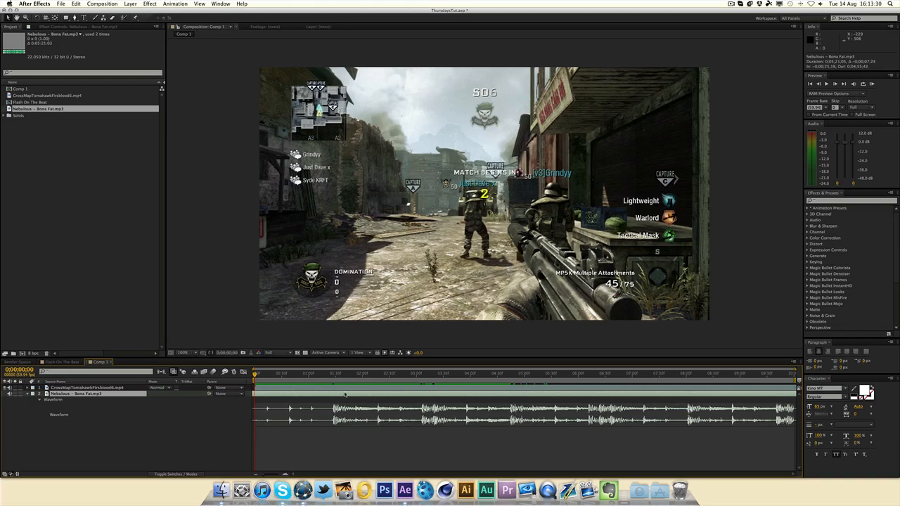
key(space)
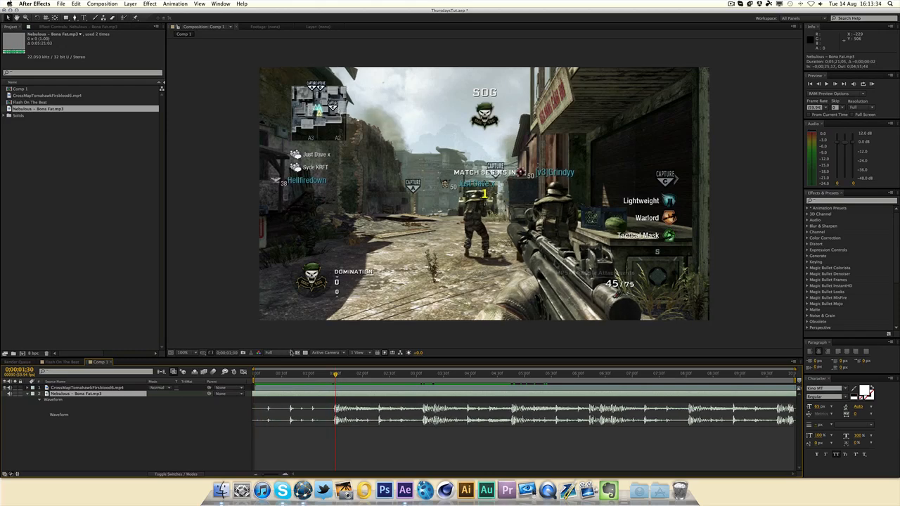
Step: RAM-preview Comp 1 with the music and return the current time to the drop at 0;00;01;30
click(234, 310)
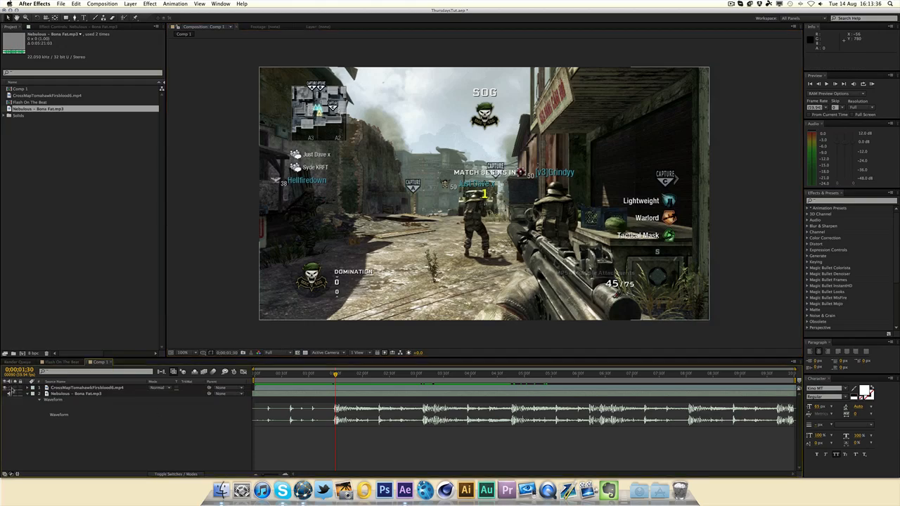
click(873, 84)
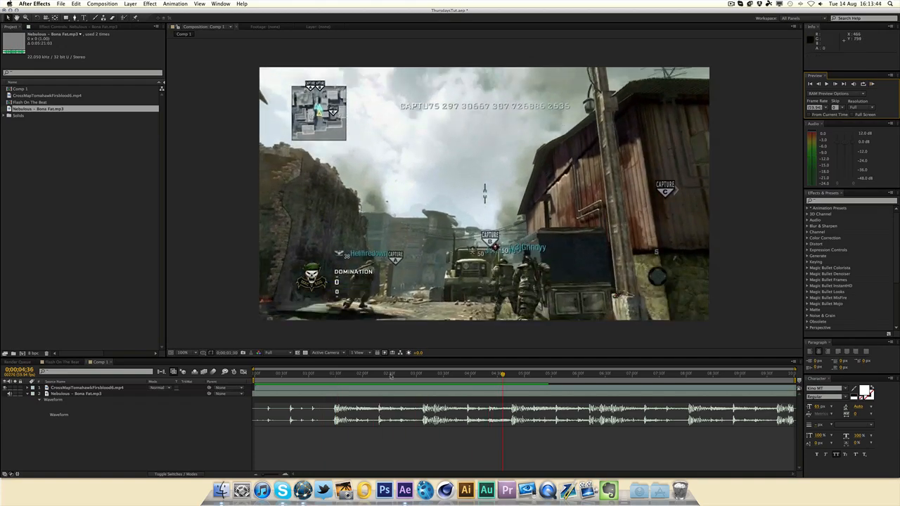
drag(393, 375, 335, 375)
click(224, 295)
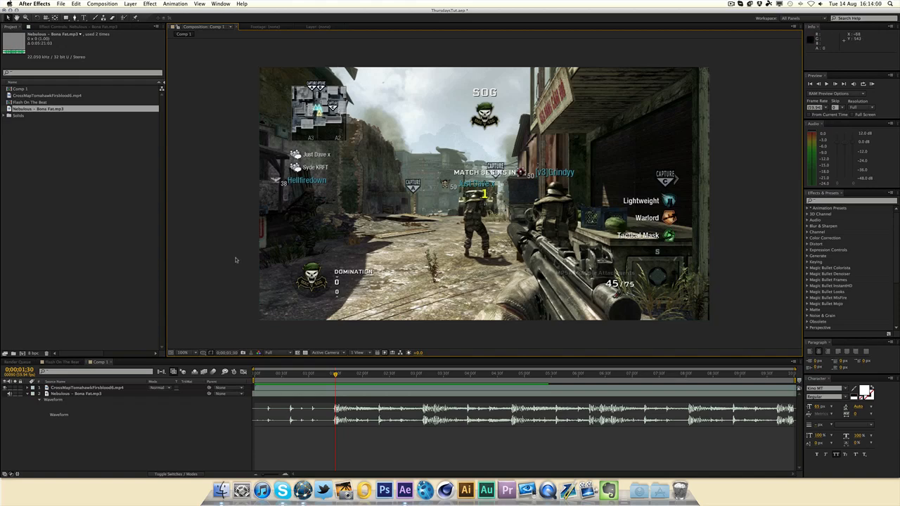
Step: Create an adjustment layer above the gameplay clip in Comp 1
click(98, 388)
click(217, 321)
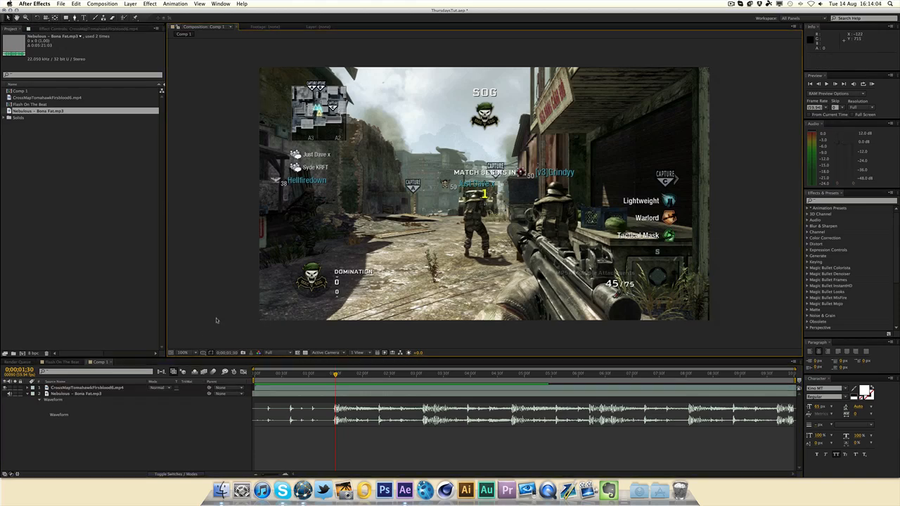
key(super)
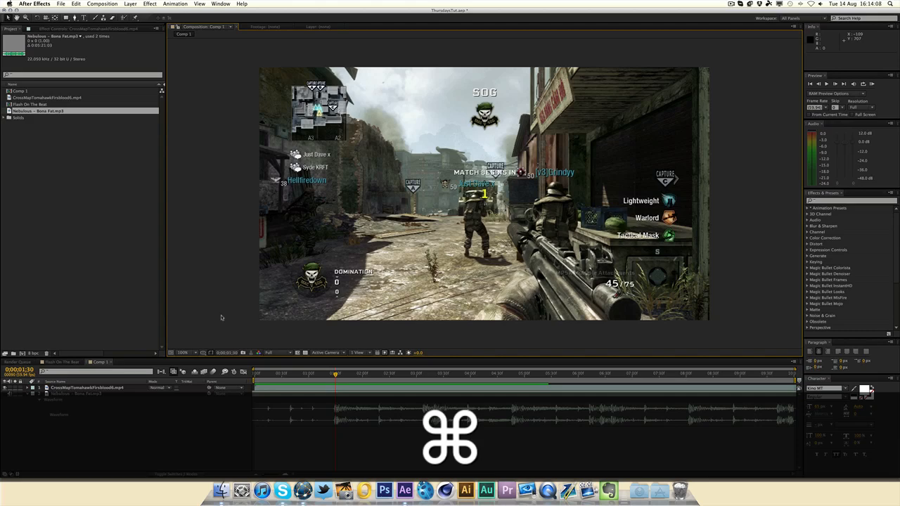
key(super+alt+y)
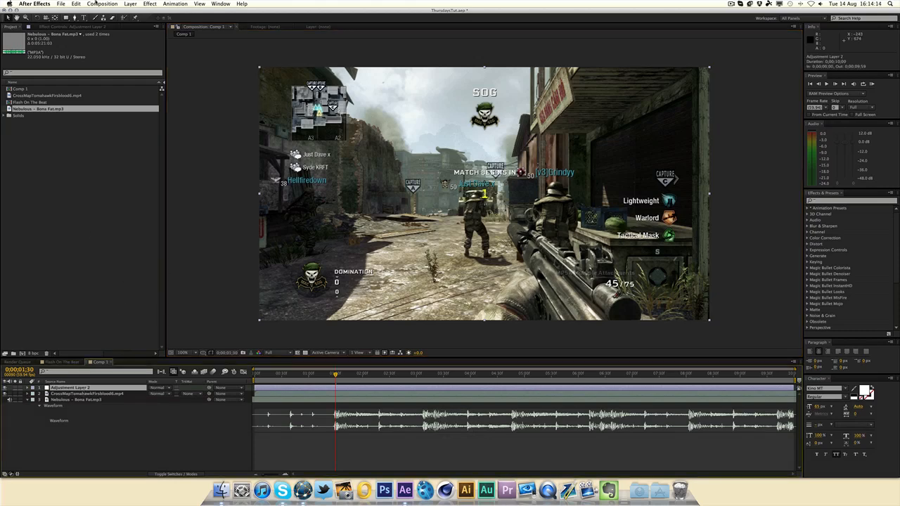
Step: Apply Brightness & Contrast to the adjustment layer with Brightness at 28.0 and Contrast at 8.0
click(150, 3)
mouse_move(166, 63)
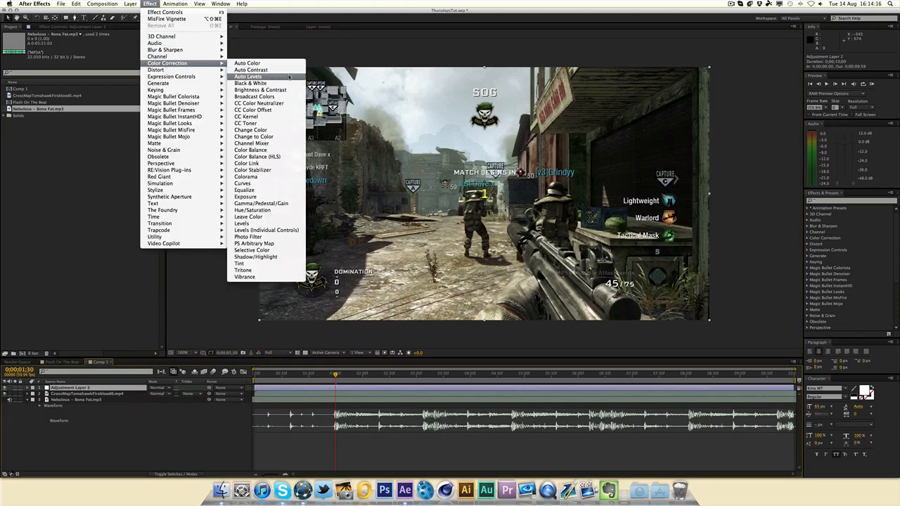
click(284, 90)
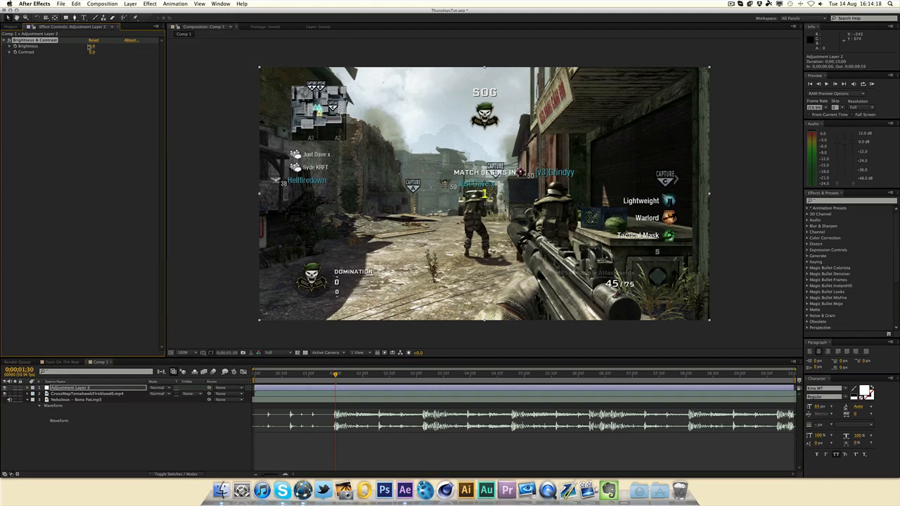
mouse_move(91, 46)
mouse_down()
mouse_move(111, 52)
mouse_move(100, 52)
mouse_up()
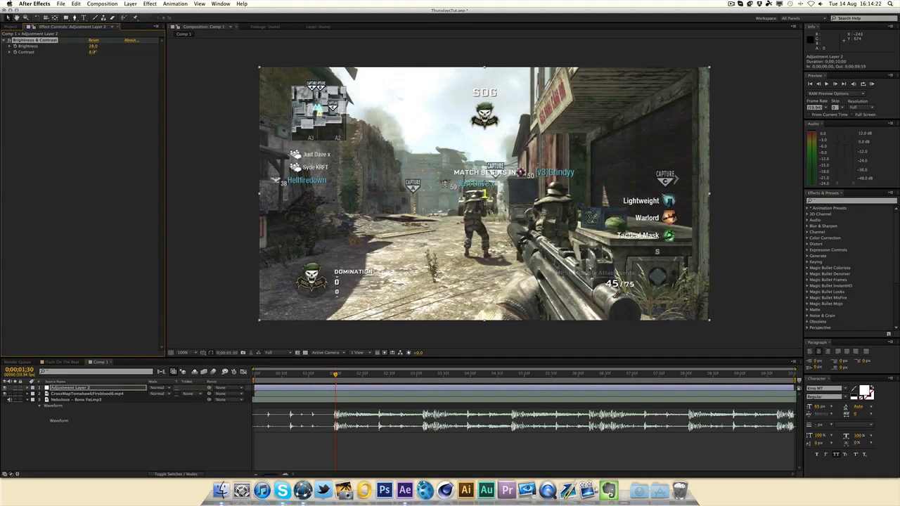
Step: Add an Exposure effect to the adjustment layer and set its master Exposure to 1.00
click(134, 3)
mouse_move(150, 3)
mouse_move(181, 63)
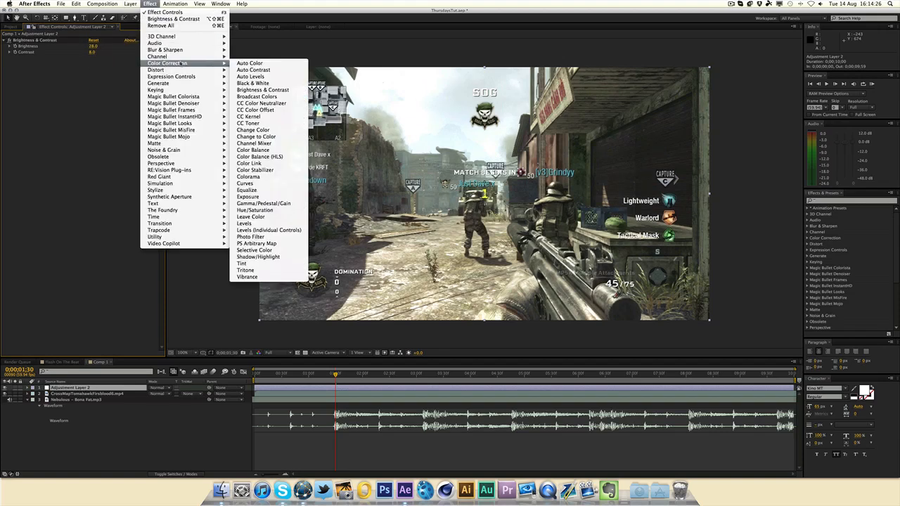
click(247, 196)
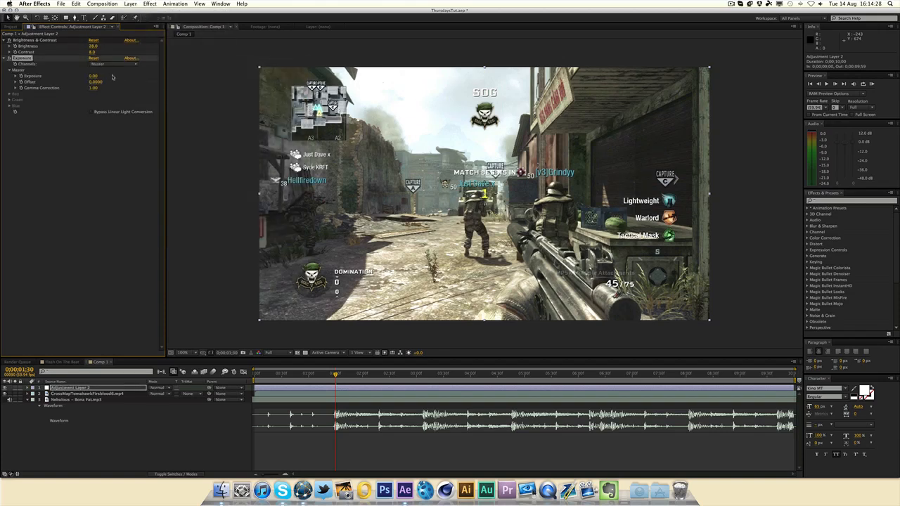
drag(92, 77, 105, 75)
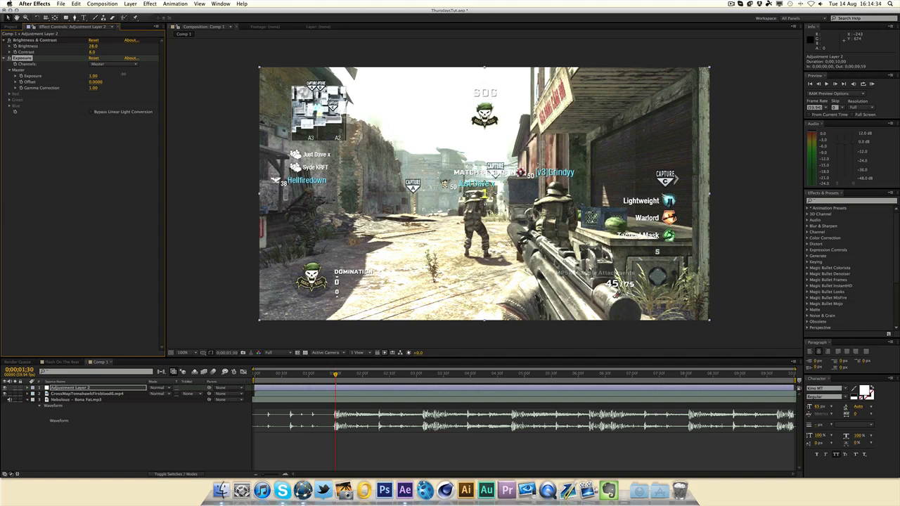
click(248, 210)
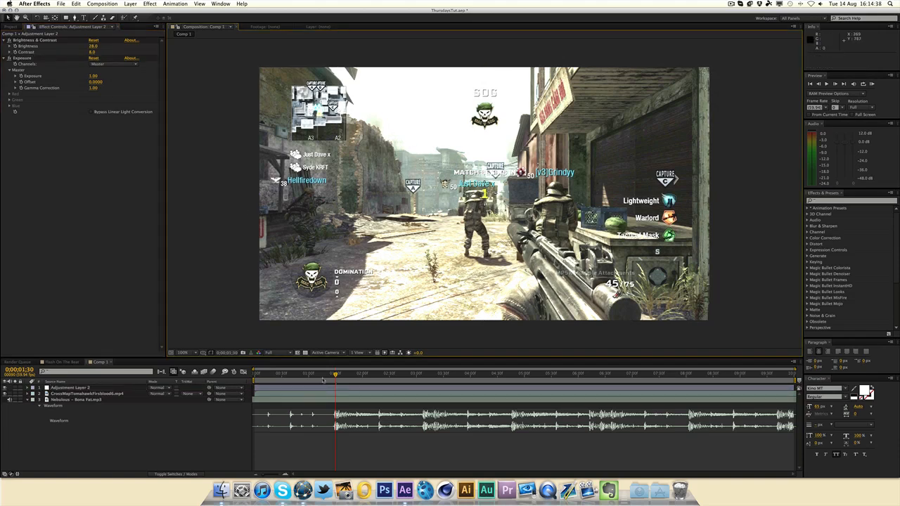
Step: Rename the adjustment layer in Comp 1 to Flash-AJL
mouse_move(325, 374)
mouse_down()
mouse_move(295, 374)
mouse_move(335, 378)
mouse_up()
key(space)
click(101, 389)
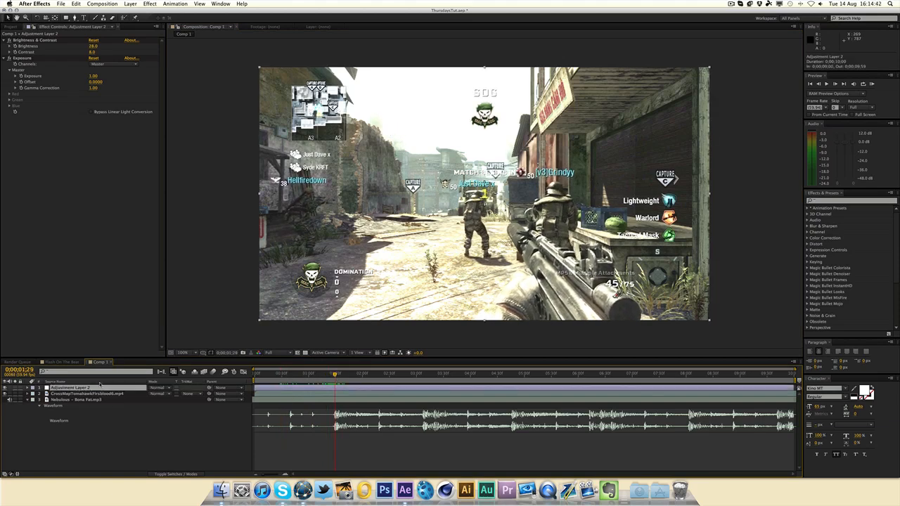
key(Return)
text(Flash)
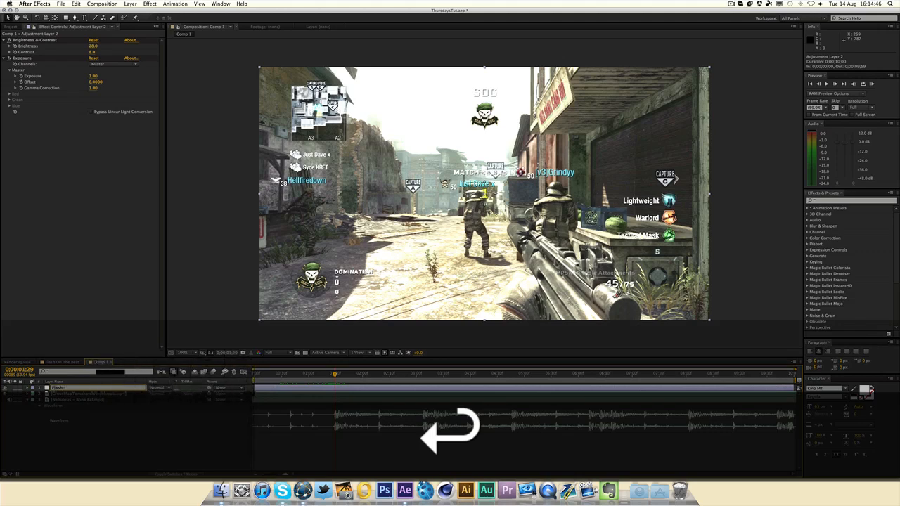
text(-AJ)
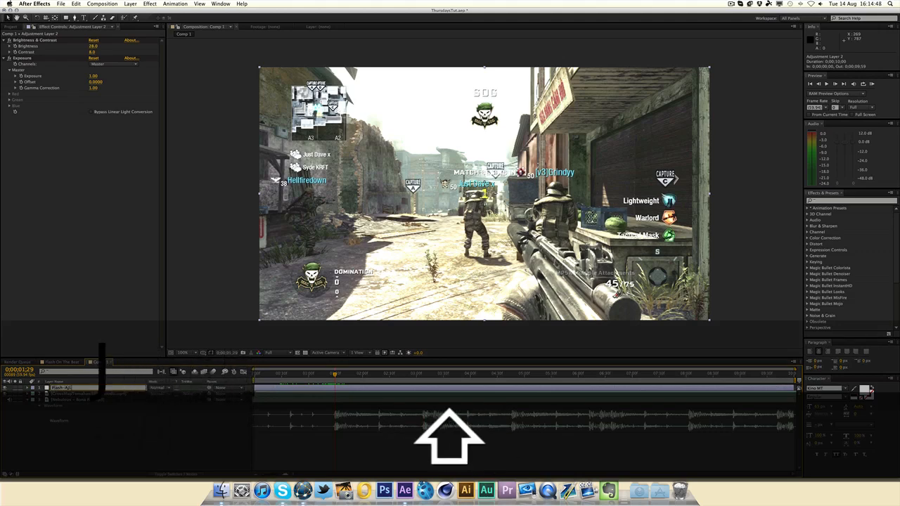
text(L)
key(Return)
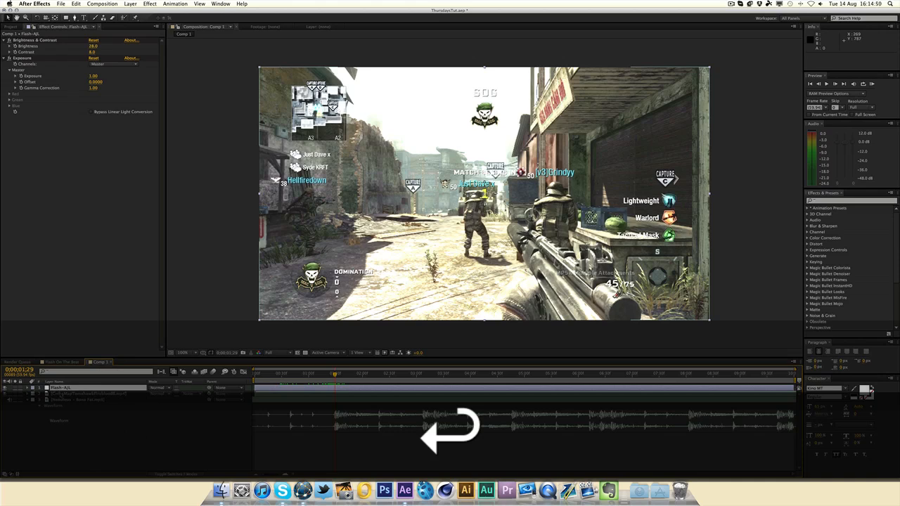
Step: Hide the Flash-AJL adjustment layer and duplicate the CrossMapTomahawkFirsblood6.mp4 gameplay layer
click(61, 394)
click(114, 445)
click(5, 388)
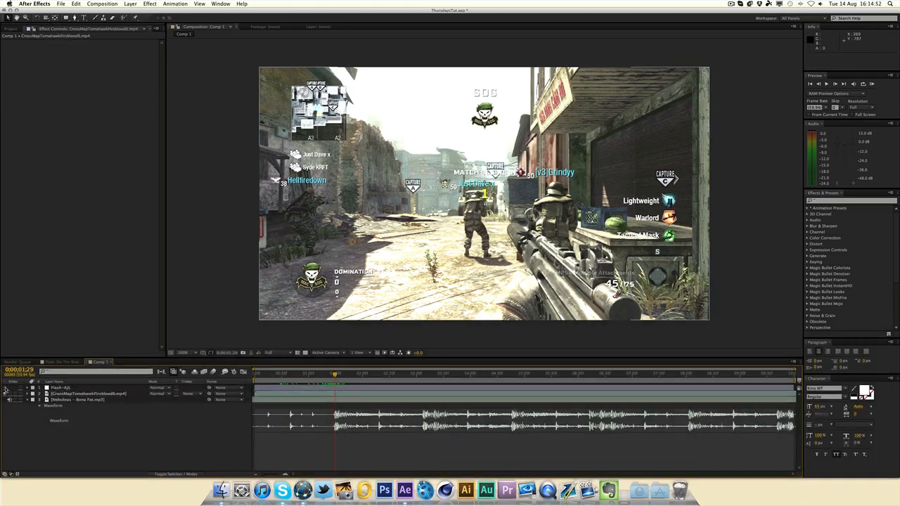
click(78, 395)
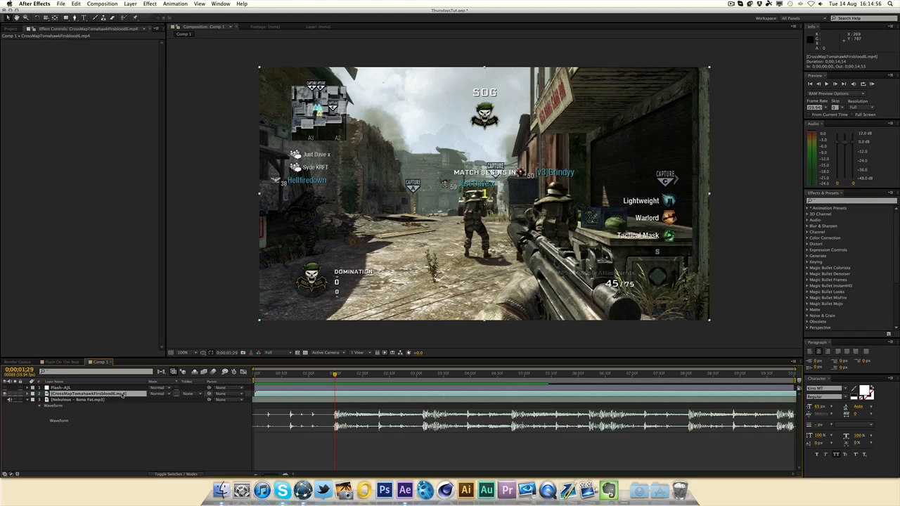
key(super+d)
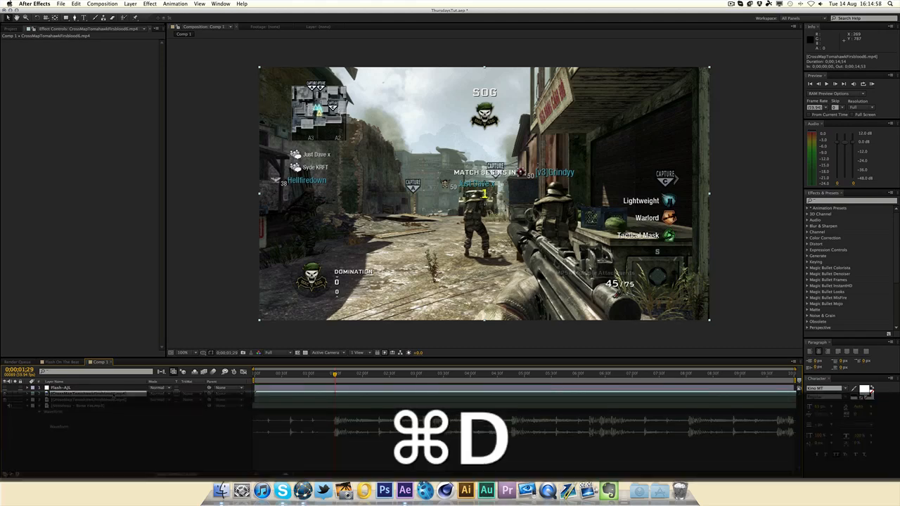
Step: Set the blending mode of the upper gameplay copy to Add
click(167, 474)
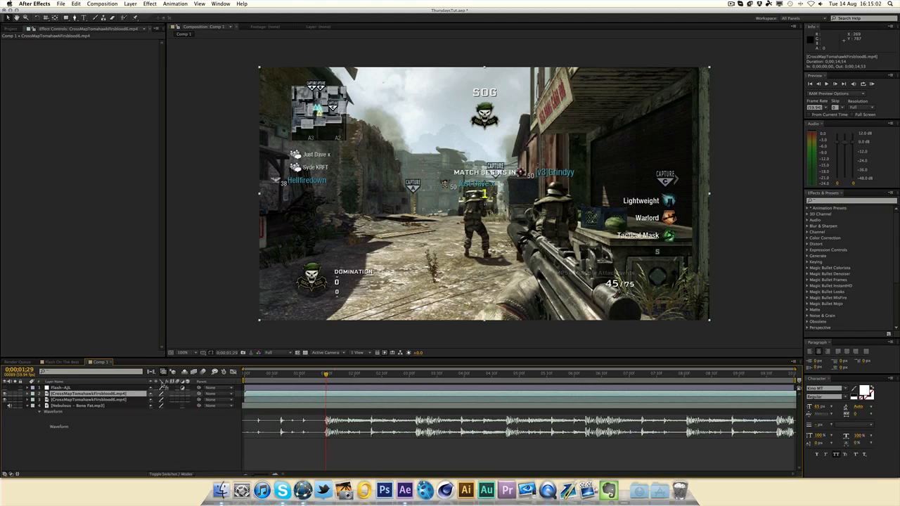
click(179, 475)
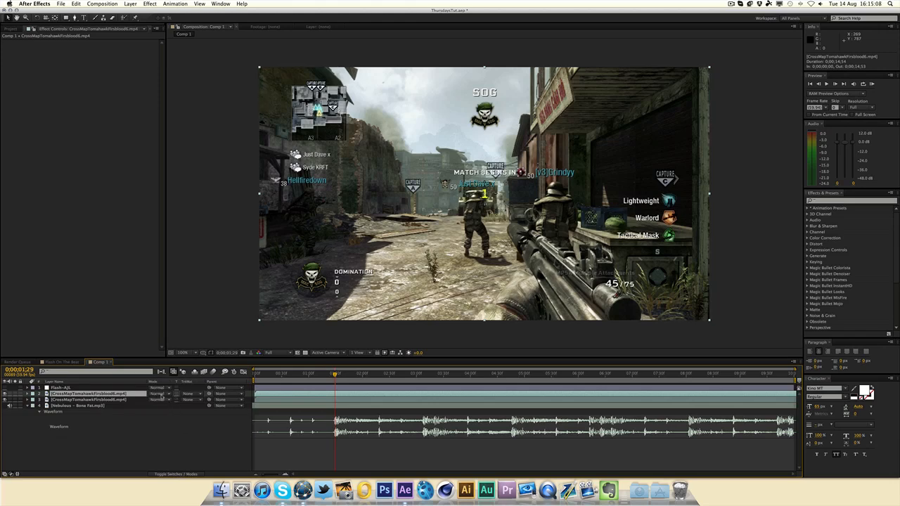
click(161, 396)
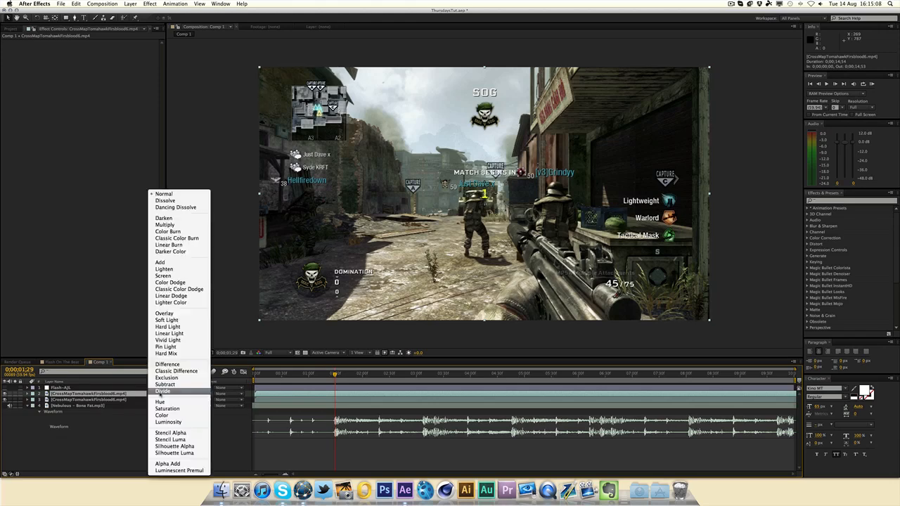
click(167, 263)
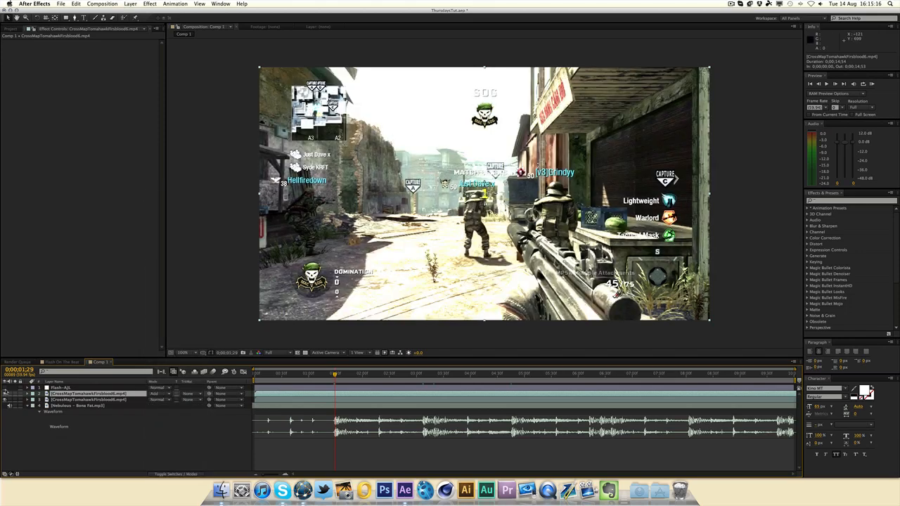
Step: Switch the visibility of the Add-mode copy and the adjustment layer on and off to compare their brightening
click(6, 394)
click(6, 393)
click(5, 394)
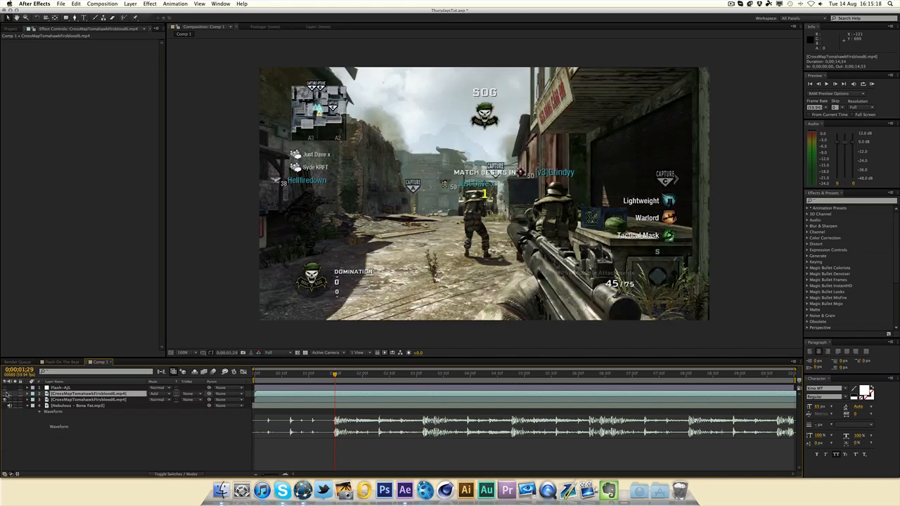
click(5, 393)
click(6, 393)
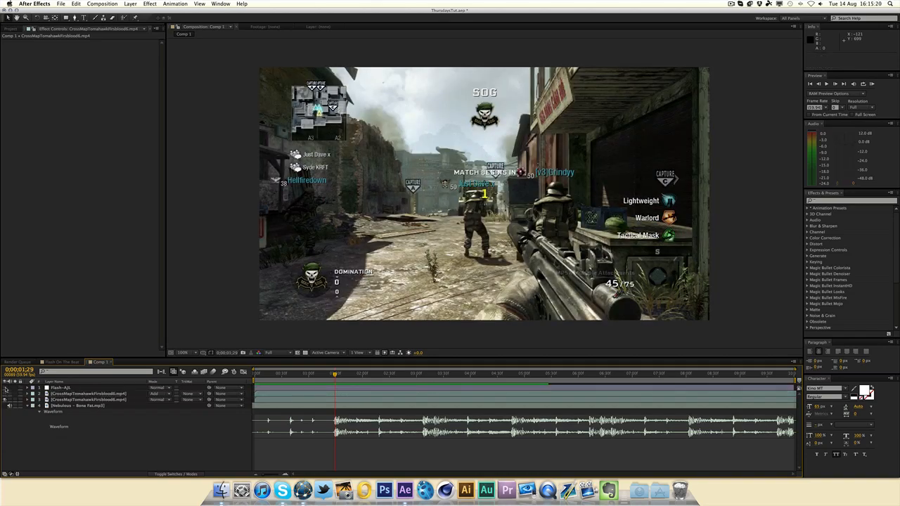
click(6, 394)
click(6, 393)
Step: Delete the Flash-AJL adjustment layer and make the Add-mode gameplay copy visible
click(80, 394)
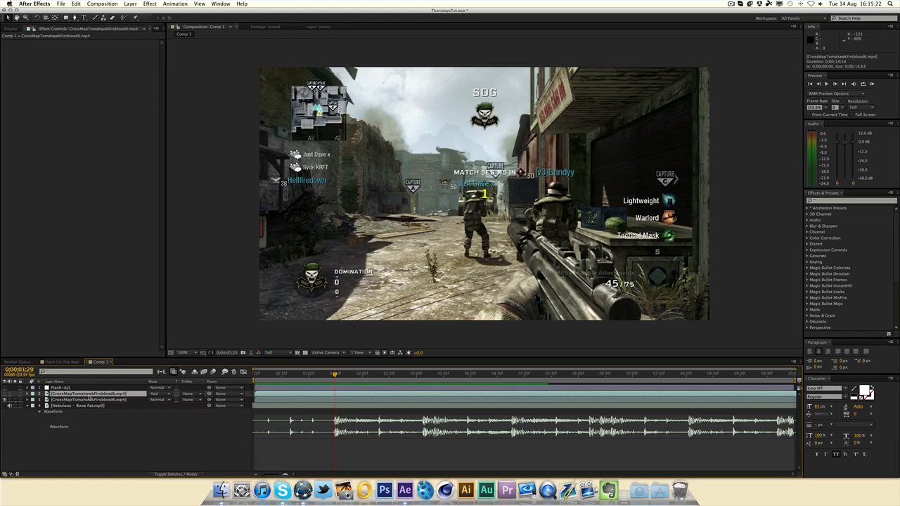
click(92, 388)
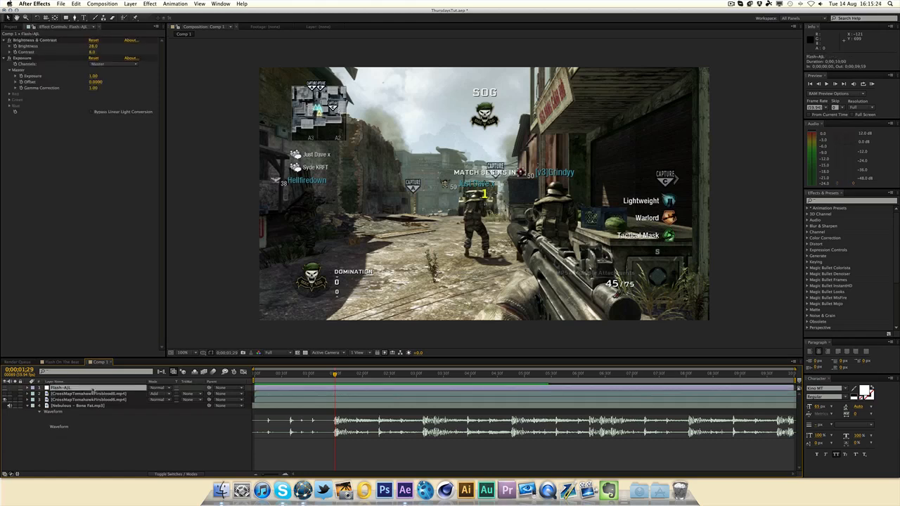
key(Delete)
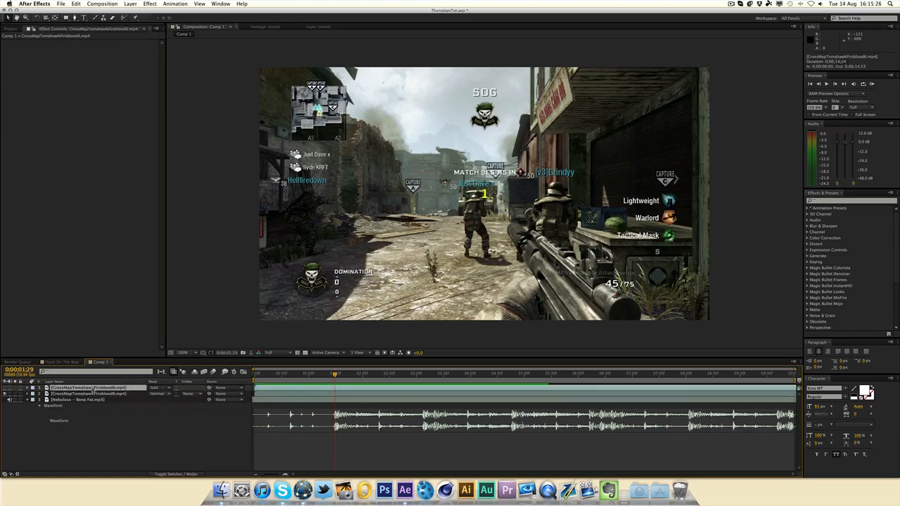
click(7, 388)
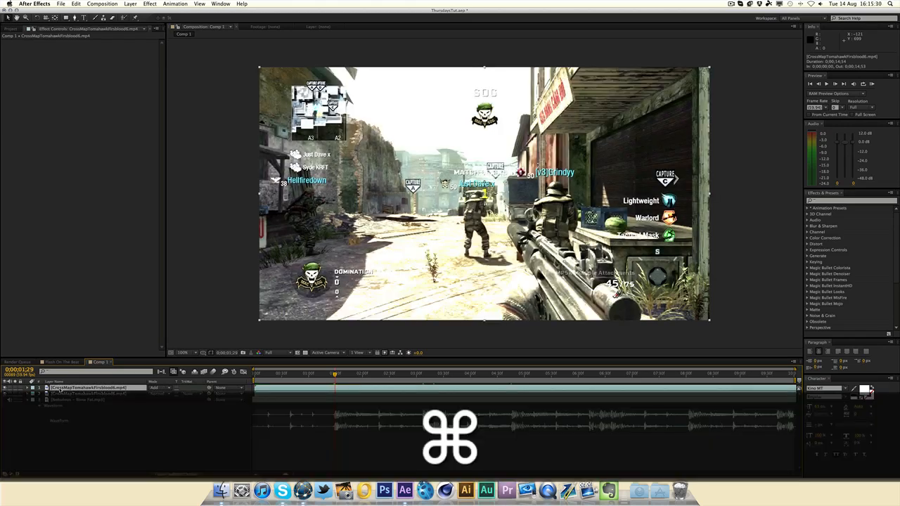
Step: Try stacking a second duplicate of the Add-mode gameplay layer and delete the extra copy
key(super+d)
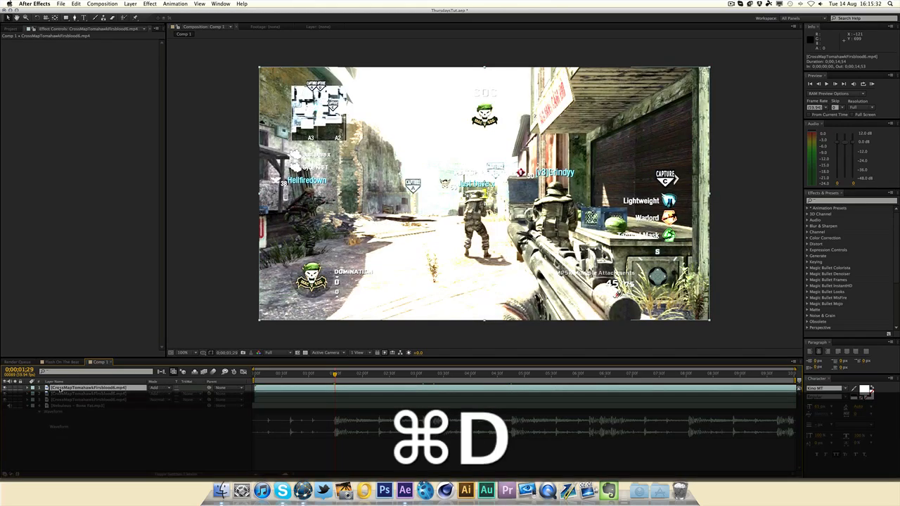
key(Delete)
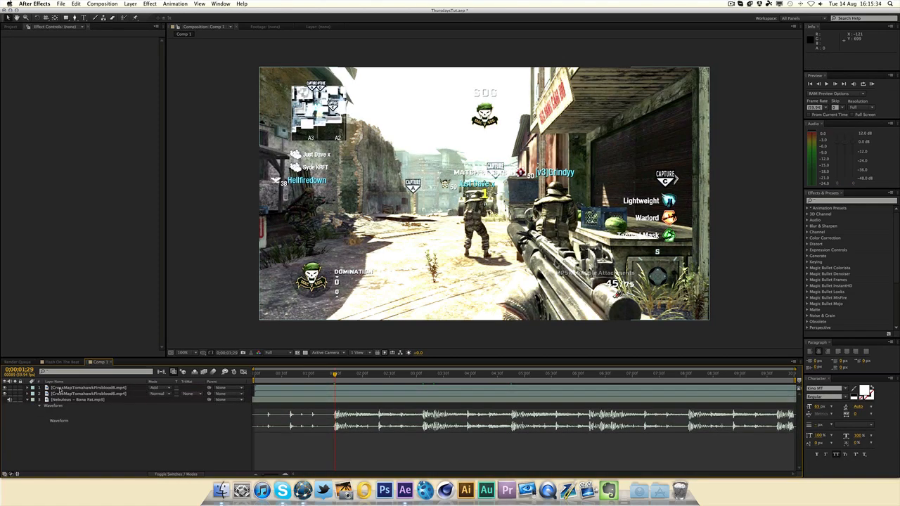
Step: Rename the Add-mode gameplay copy to Flash
click(61, 388)
key(Return)
text(Flash)
key(Return)
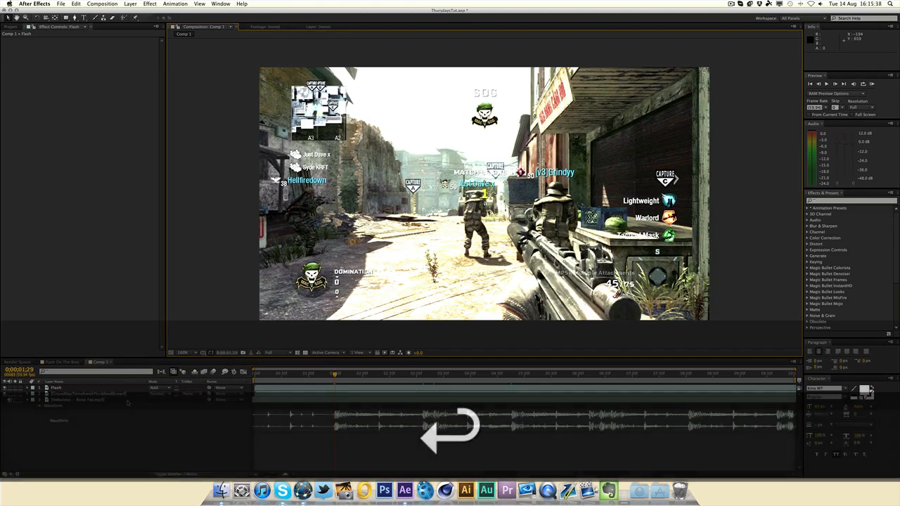
Step: Convert the music layer's audio to keyframes with the Keyframe Assistant
right_click(53, 400)
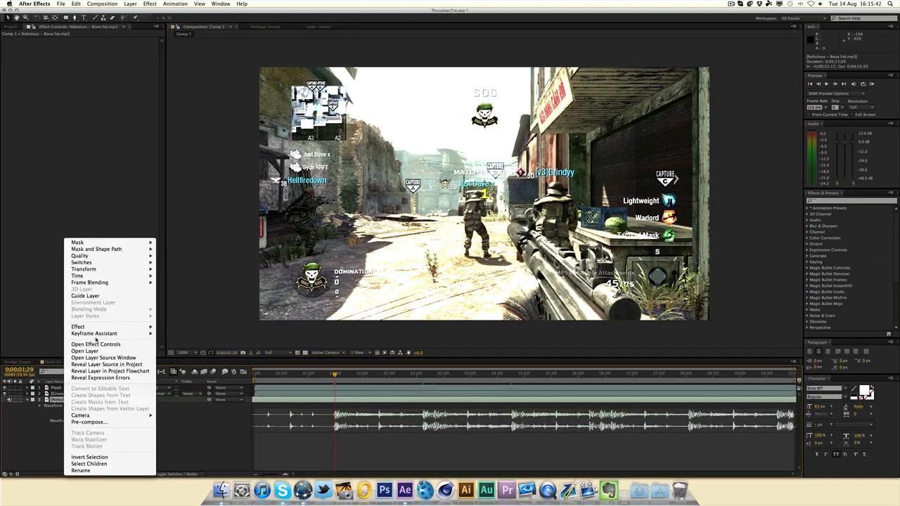
mouse_move(99, 336)
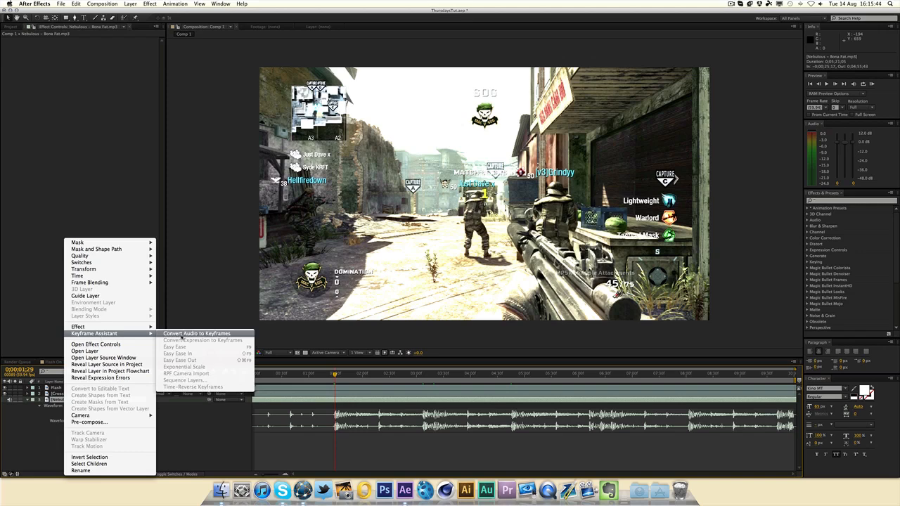
click(182, 335)
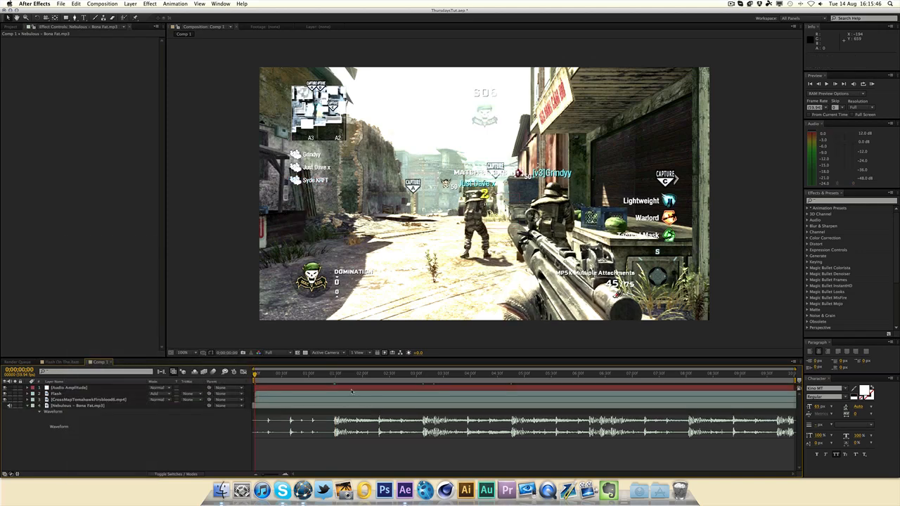
Step: Reveal the Audio Amplitude layer's keyframes and delete its Left Channel and Right Channel effects, keeping Both Channels
click(67, 388)
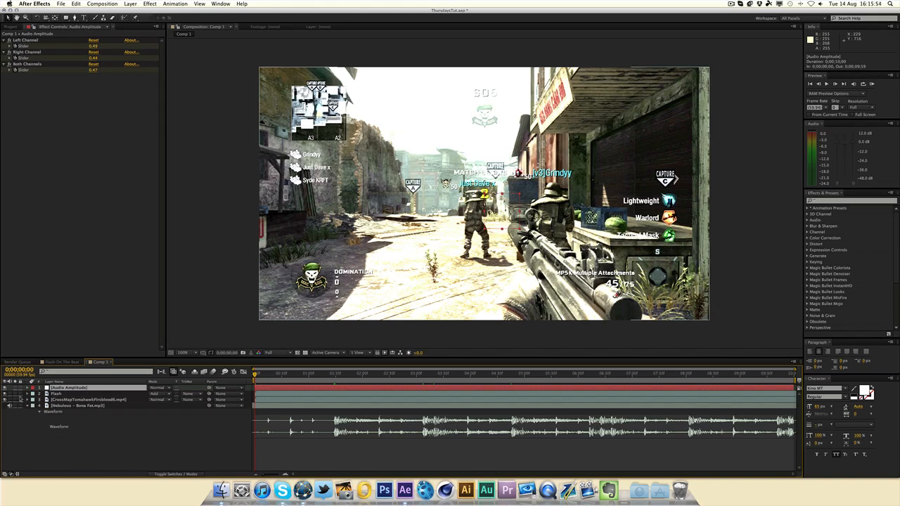
key(u)
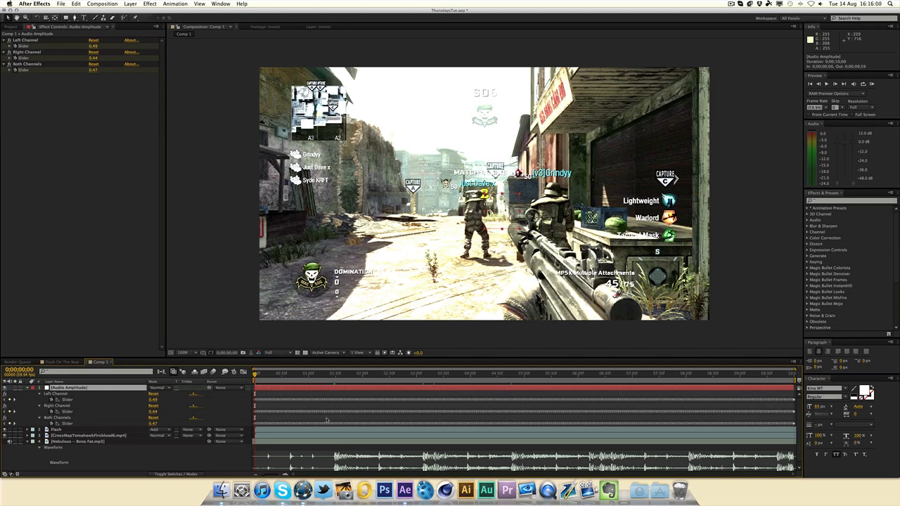
click(52, 395)
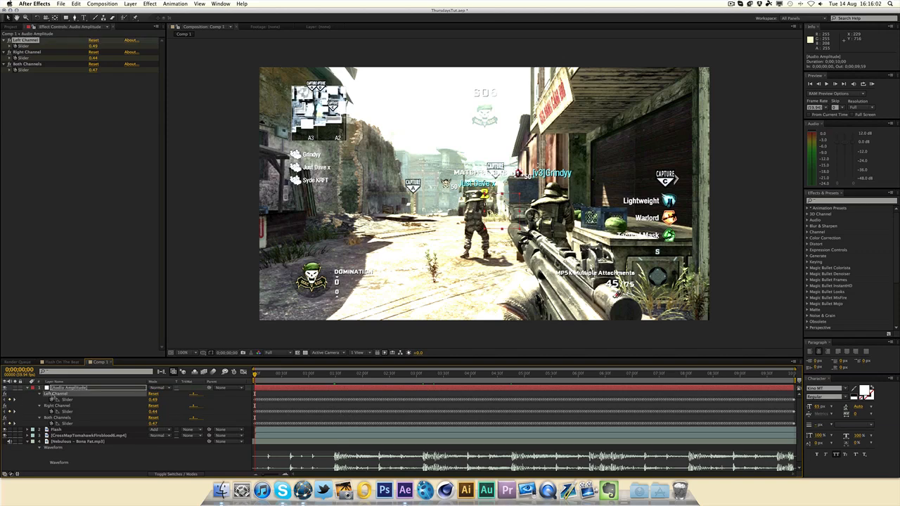
key(Delete)
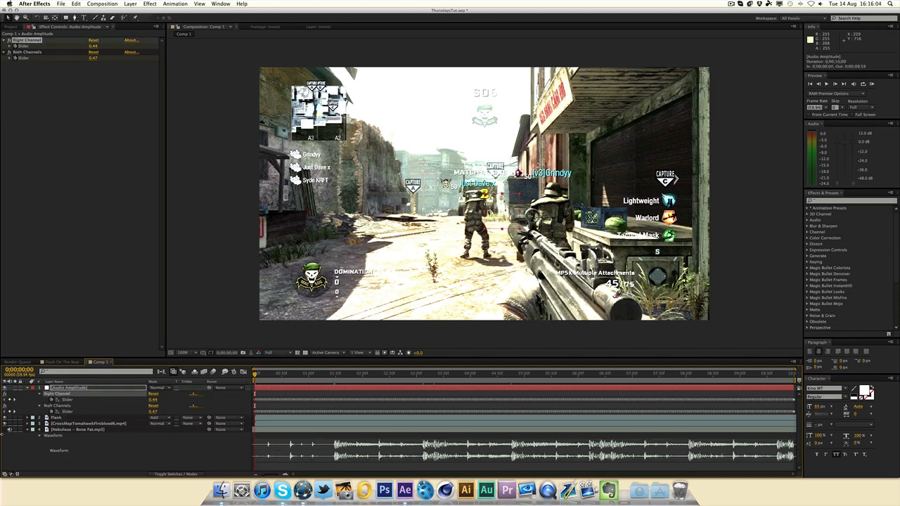
key(Delete)
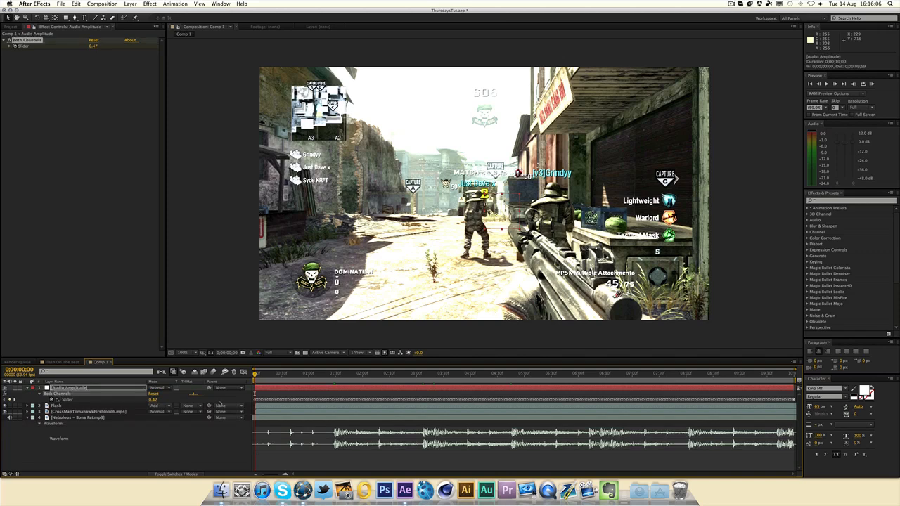
click(237, 341)
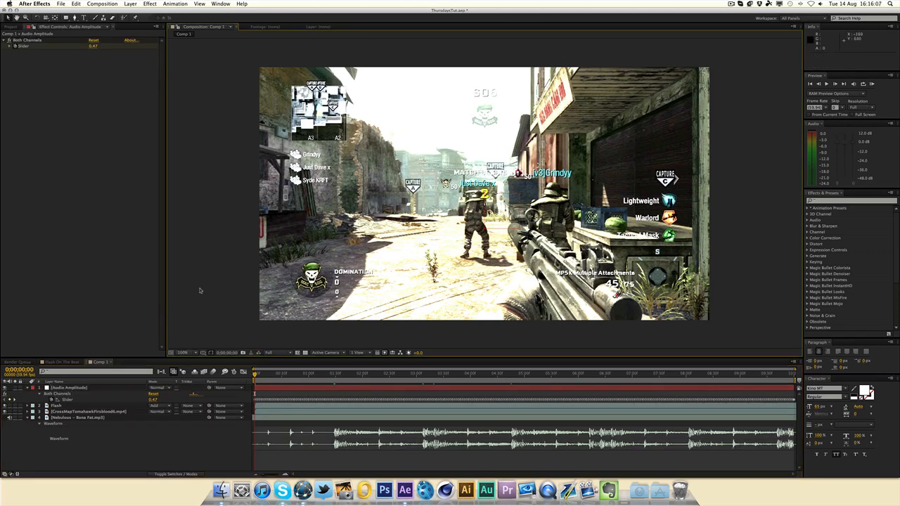
Step: Scrub through the early beats to check the Both Channels slider values, ending at the drop at 0;00;01;30
click(259, 373)
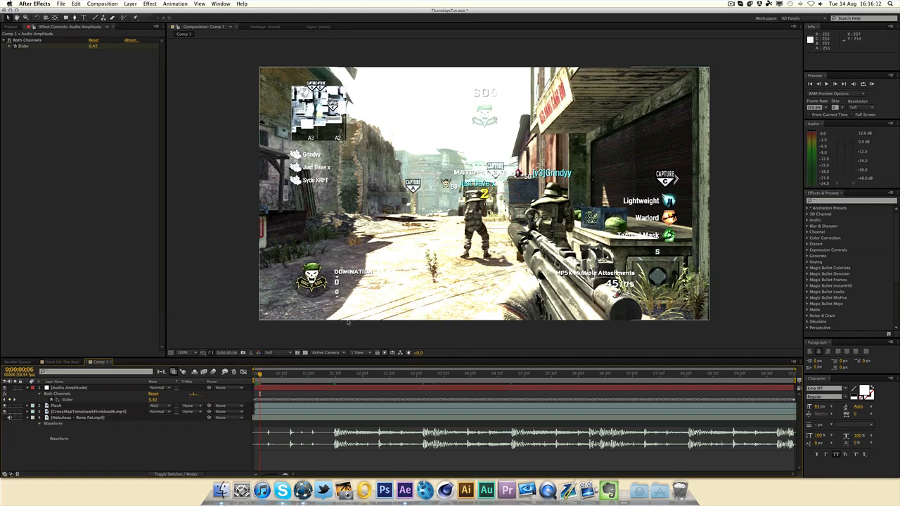
drag(259, 375, 289, 375)
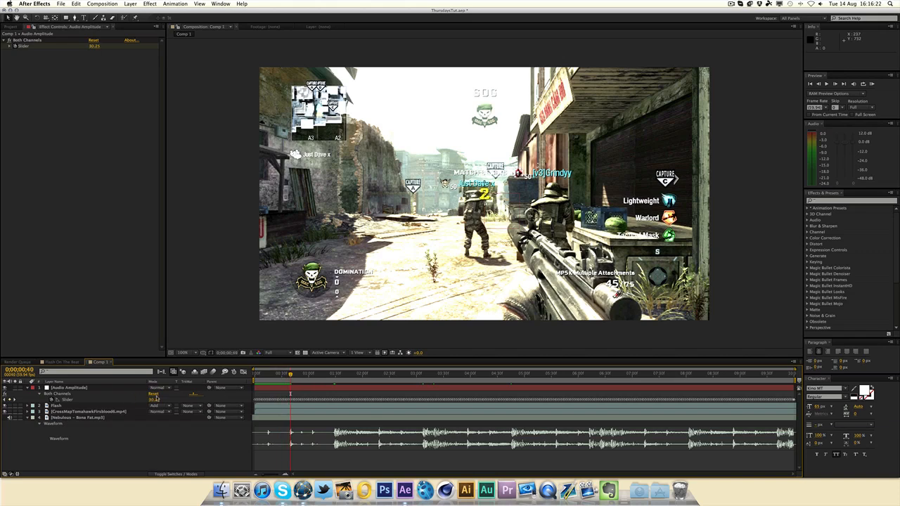
click(337, 377)
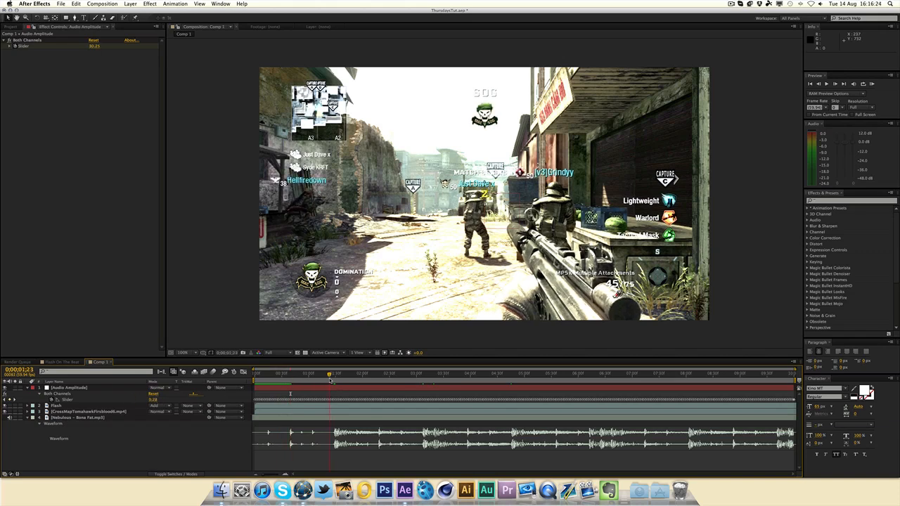
drag(337, 377, 336, 376)
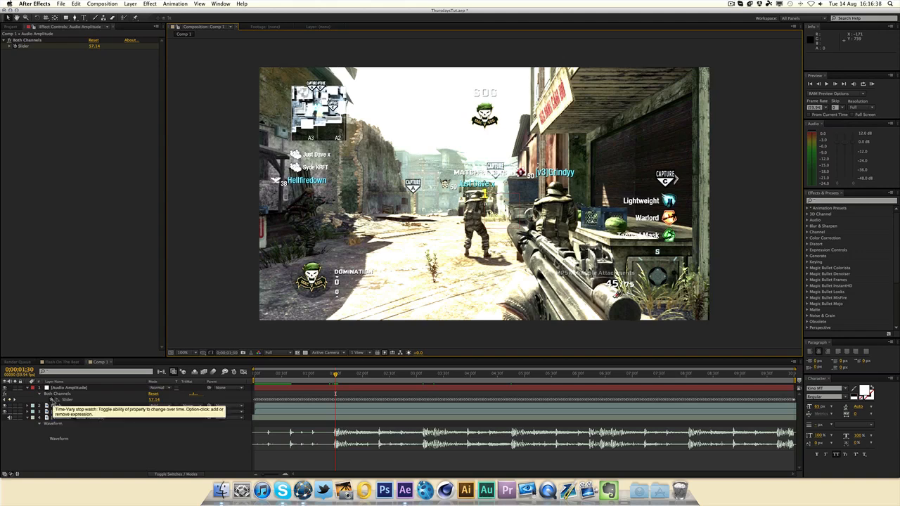
Step: Add the expression linear(value,50,47,100,0) to the Audio Amplitude layer's Both Channels slider
key(alt)
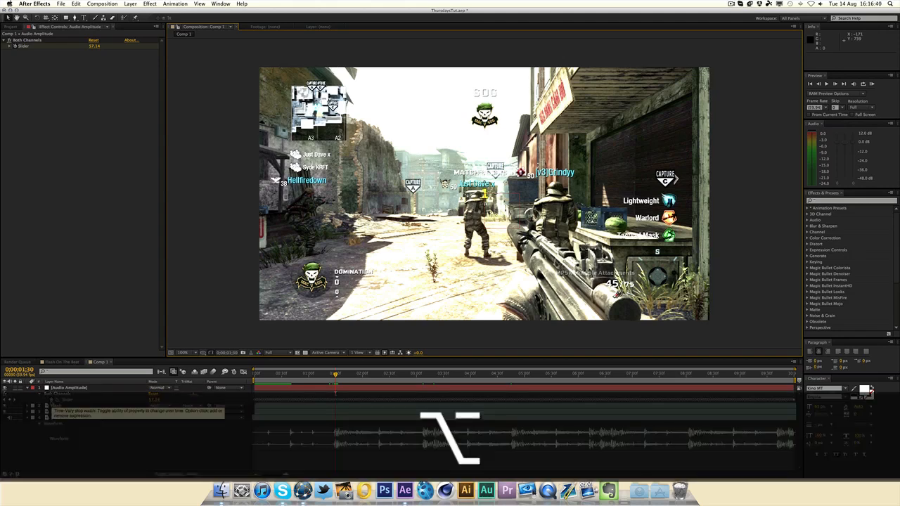
alt+click(47, 400)
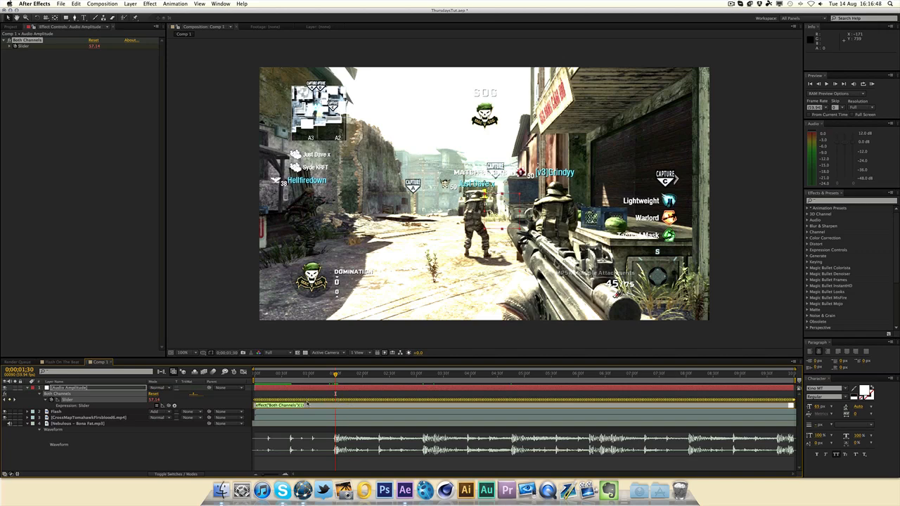
key(BackSpace)
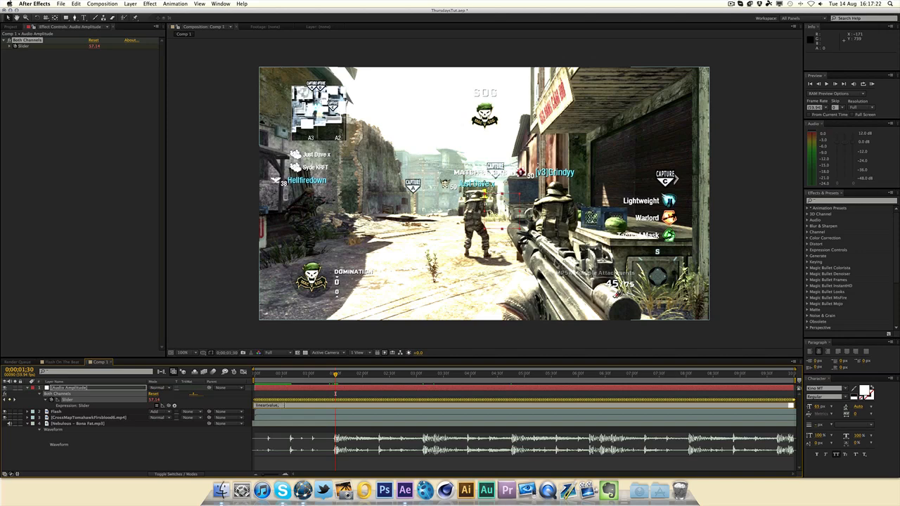
text(50)
text(,)
text(47)
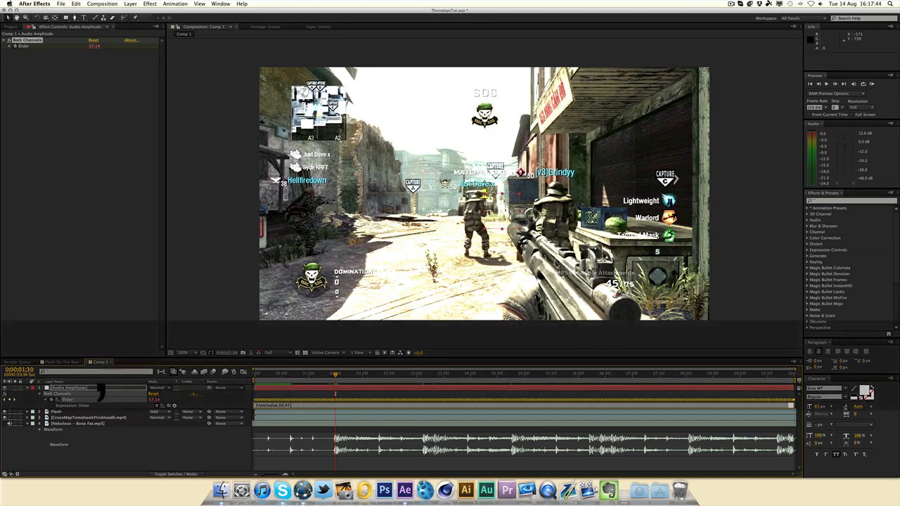
text(,100,0))
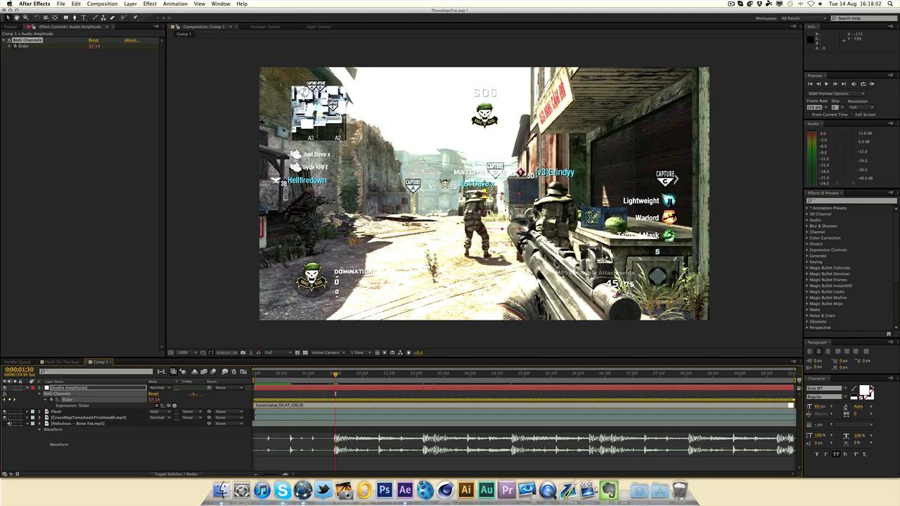
click(208, 309)
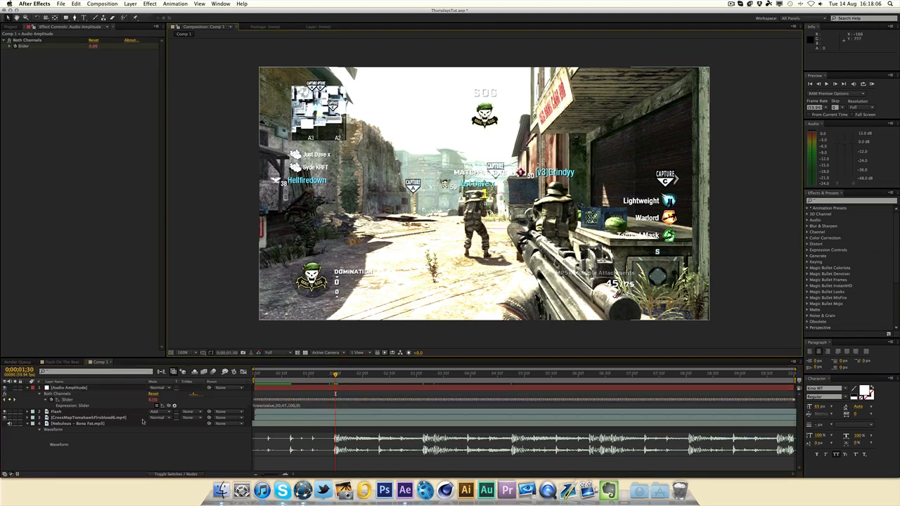
Step: Reveal the Flash layer's Opacity and link it by expression to the Audio Amplitude layer's Both Channels slider
click(72, 414)
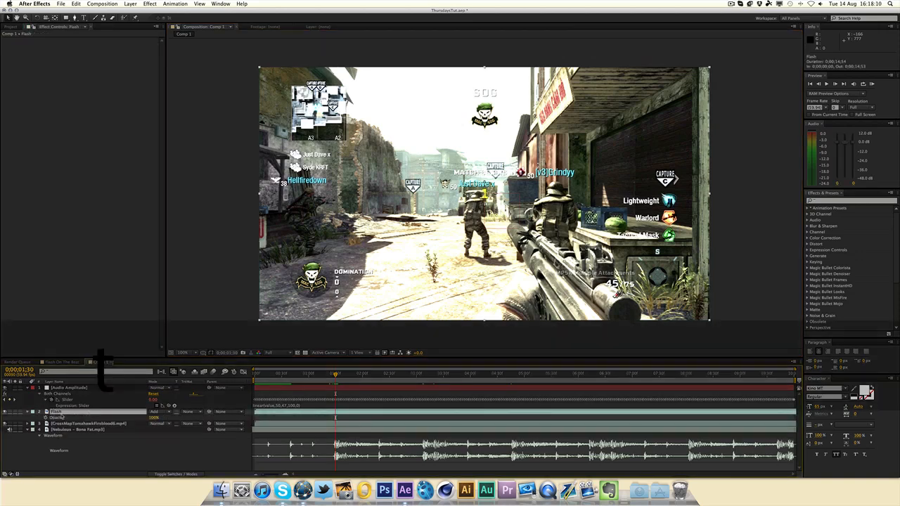
key(alt+shift+t)
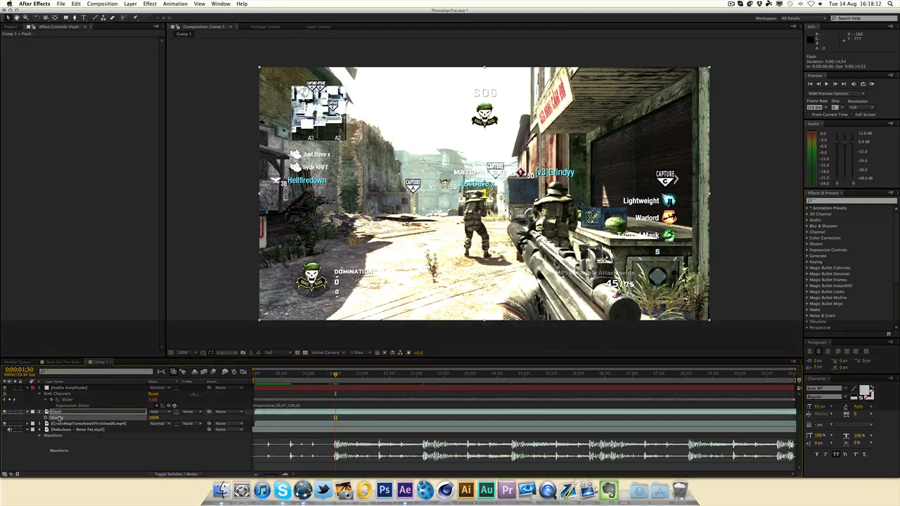
key(alt)
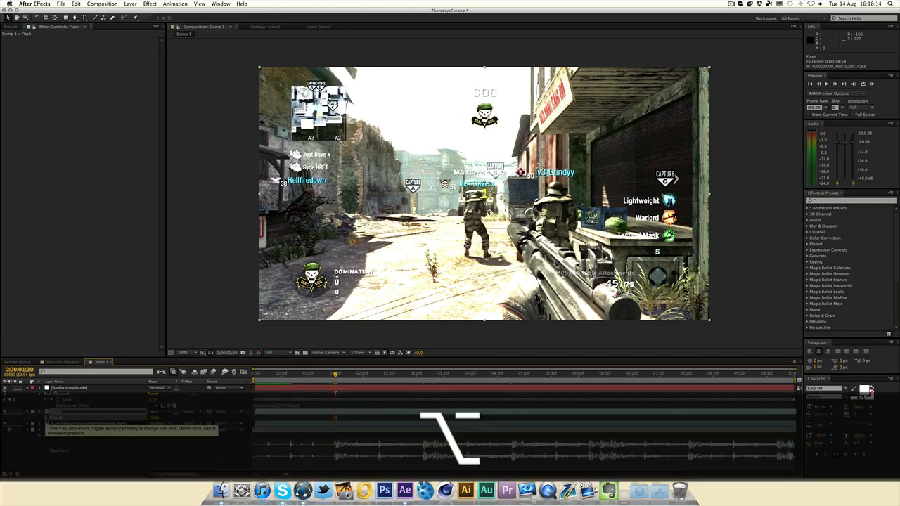
alt+click(45, 418)
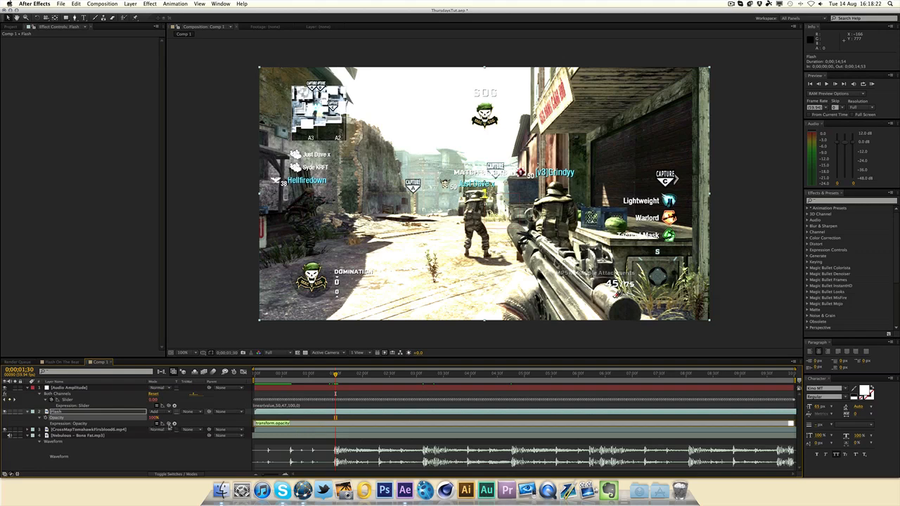
drag(169, 423, 75, 402)
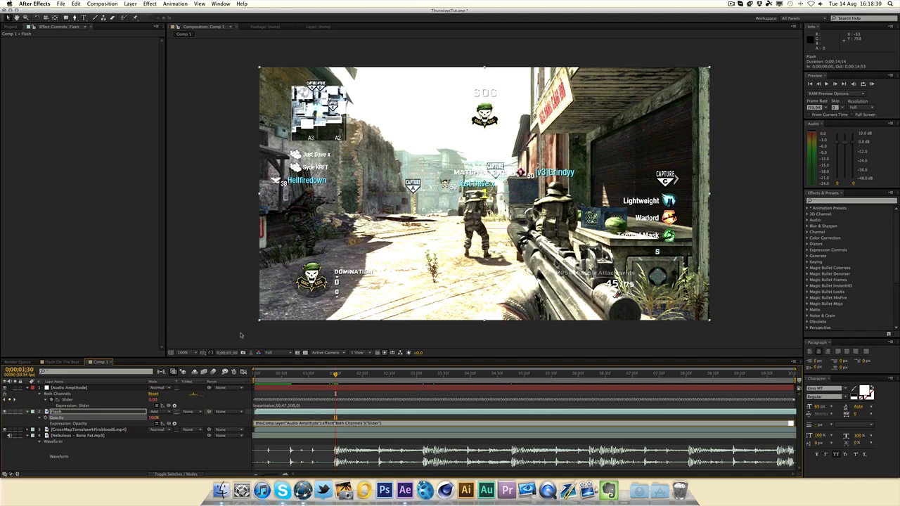
click(239, 333)
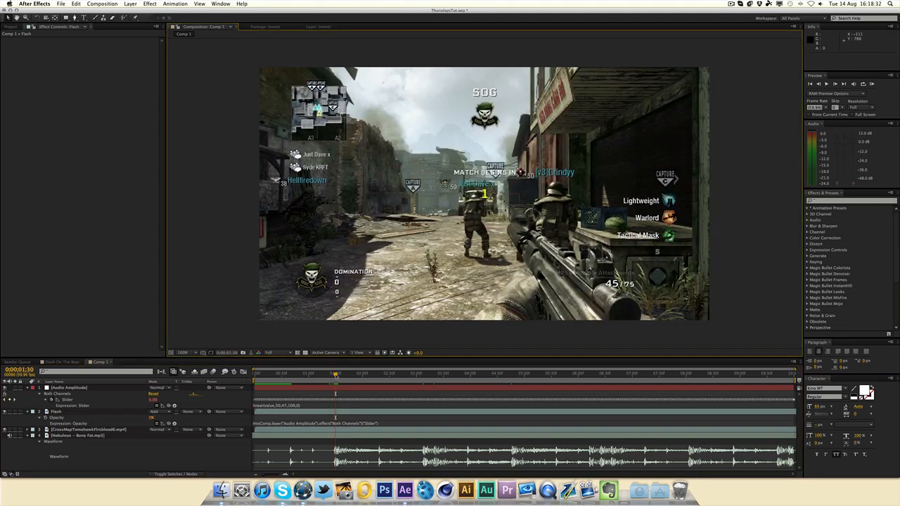
Step: Check the flash around the drop, then swap the slider expression's output values to make it linear(value,50,47,0,100)
drag(335, 373, 318, 373)
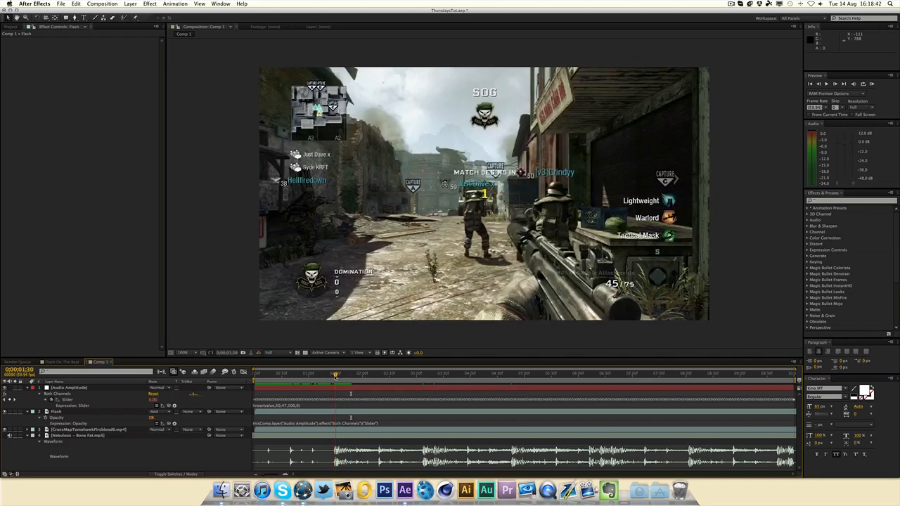
click(303, 405)
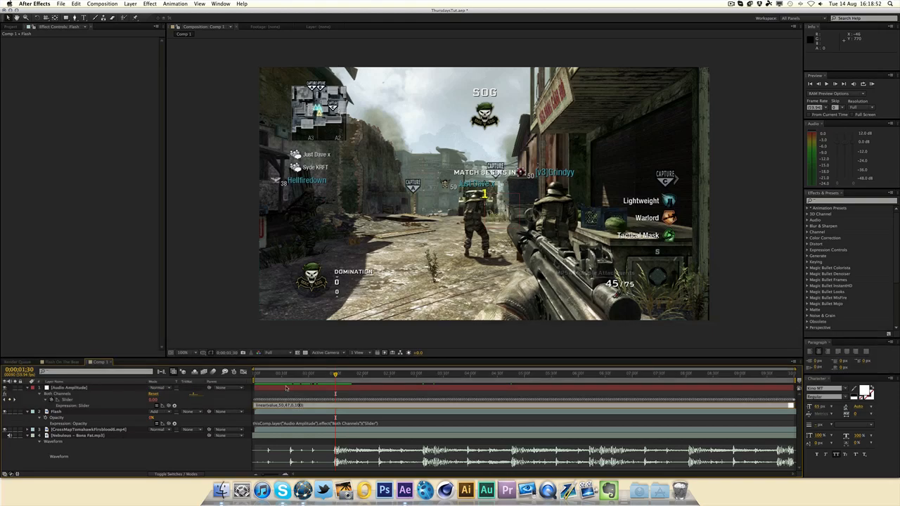
click(253, 341)
Step: Preview the flashes with a RAM preview and check the Audio Amplitude slider frame by frame around the drop at 0;00;01;30
key(space)
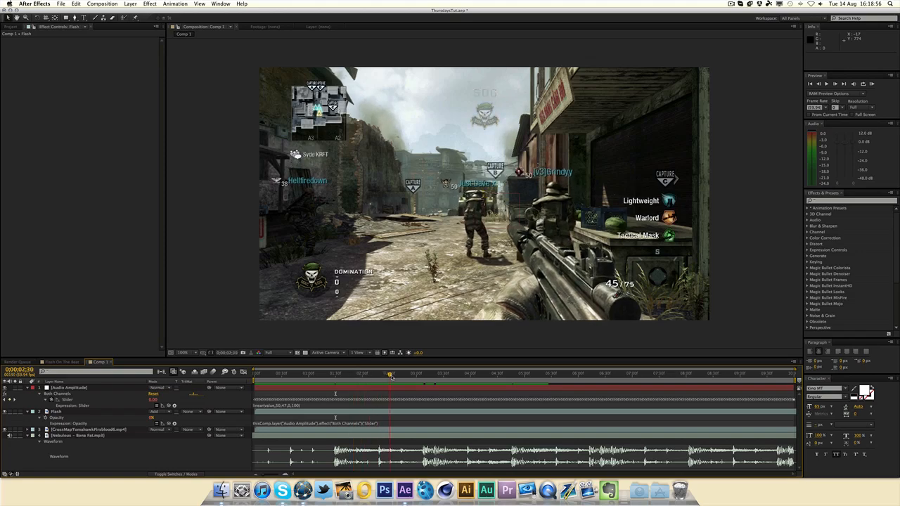
drag(446, 378, 422, 383)
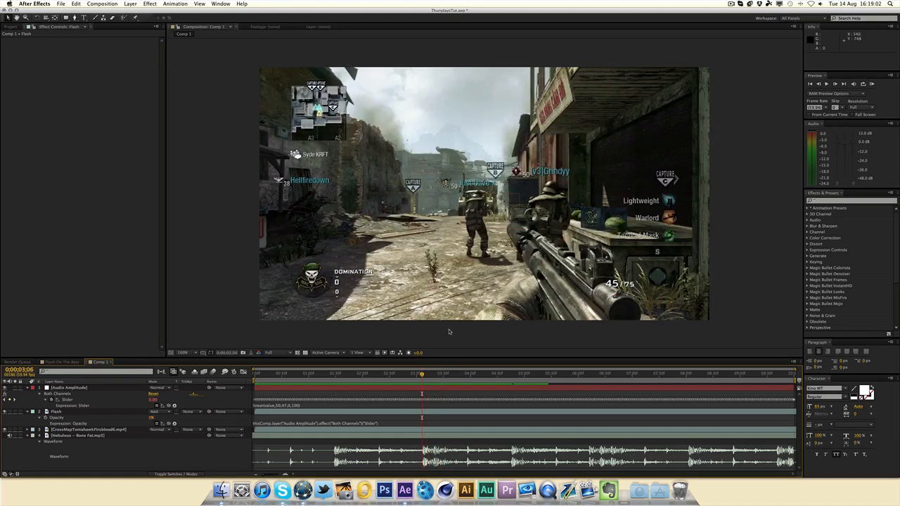
click(871, 85)
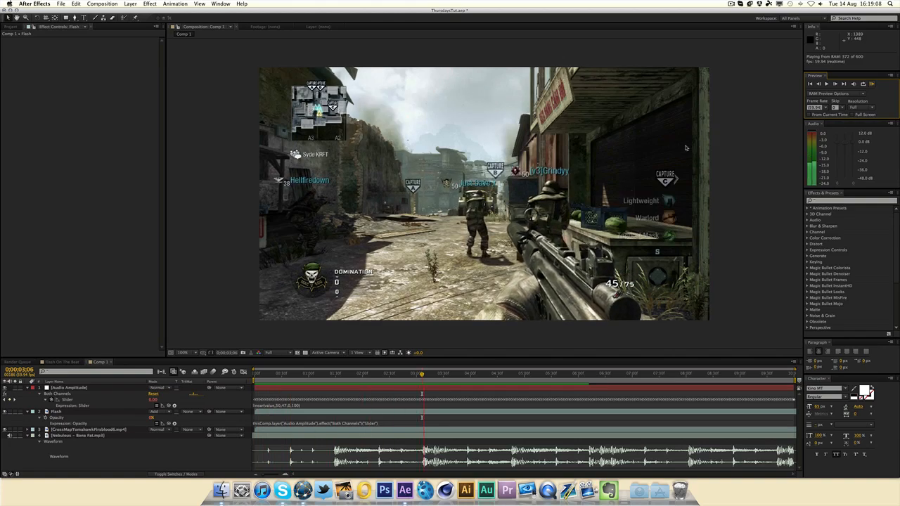
key(space)
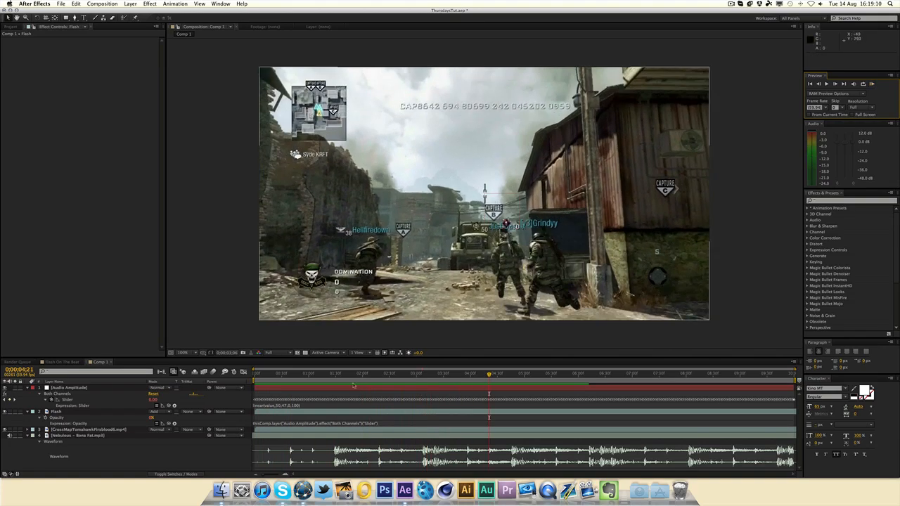
drag(327, 375, 303, 375)
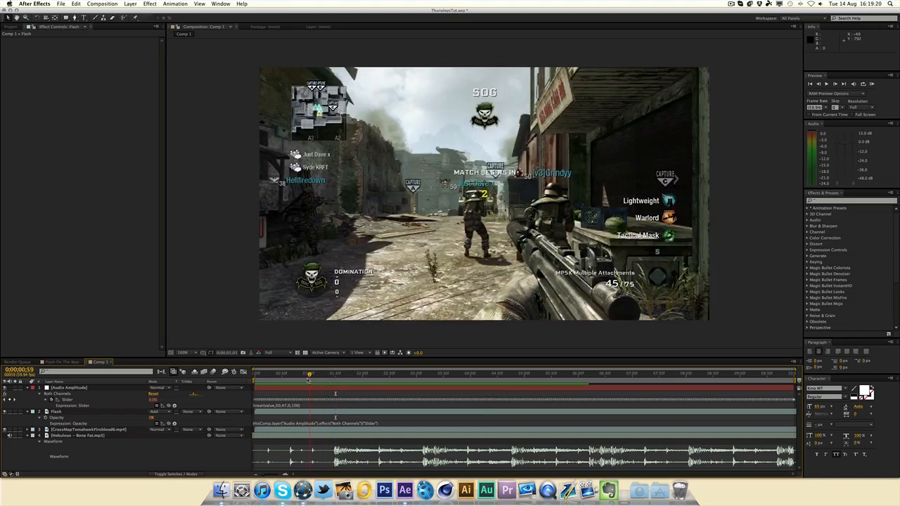
click(130, 400)
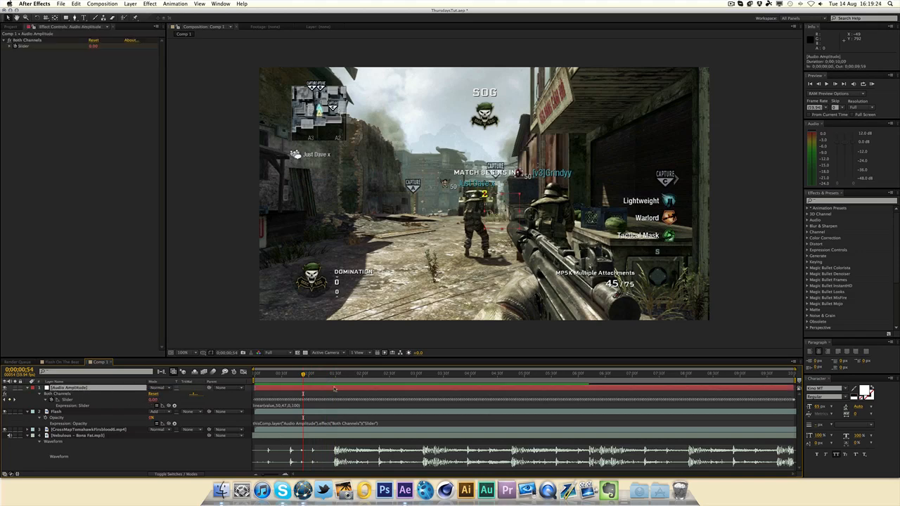
drag(294, 376, 335, 377)
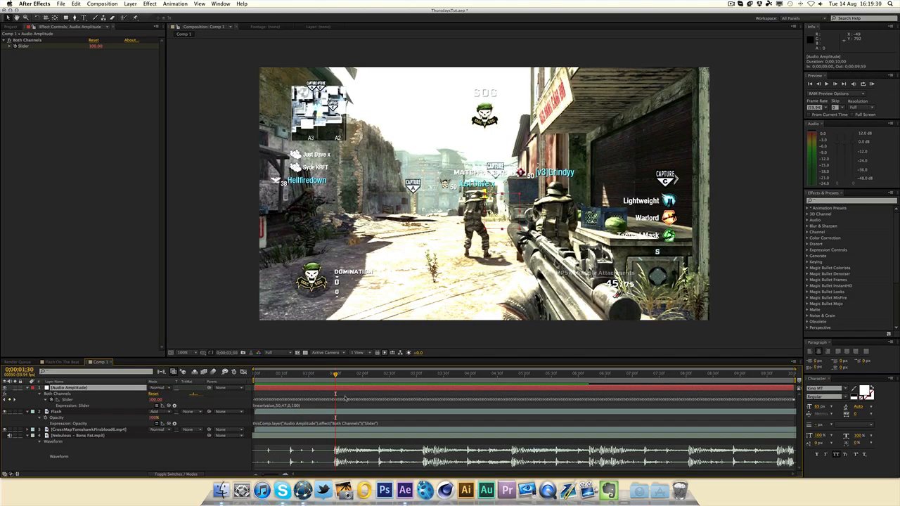
key(super+Right)
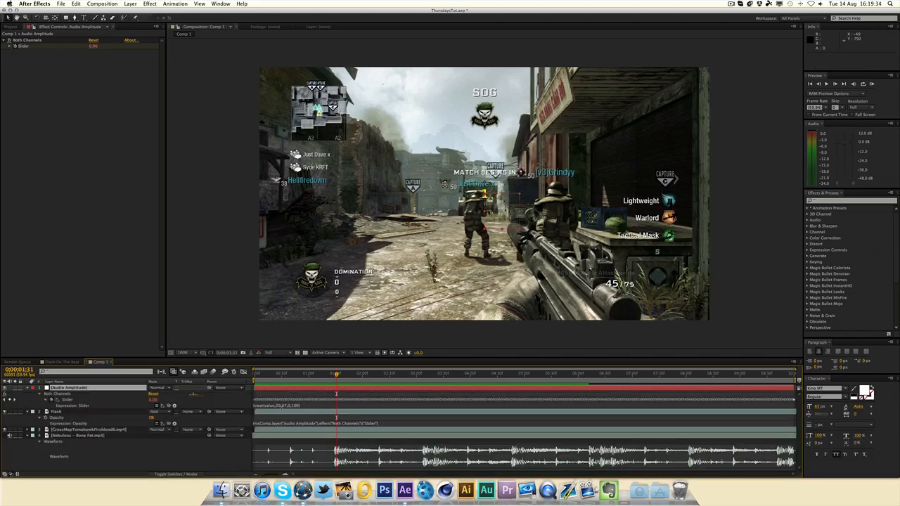
Step: Change the first threshold in the slider's linear expression to 48 and recheck the frame at 0;00;01;30
click(281, 405)
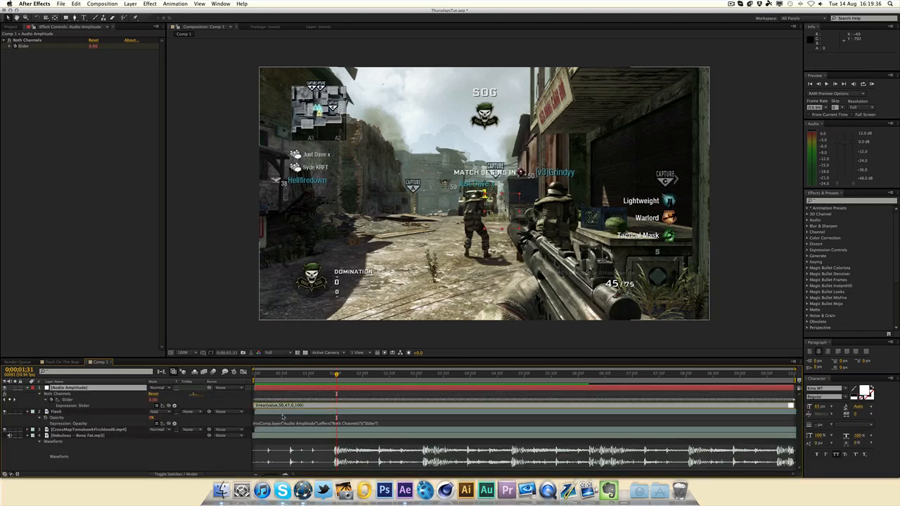
key(Right)
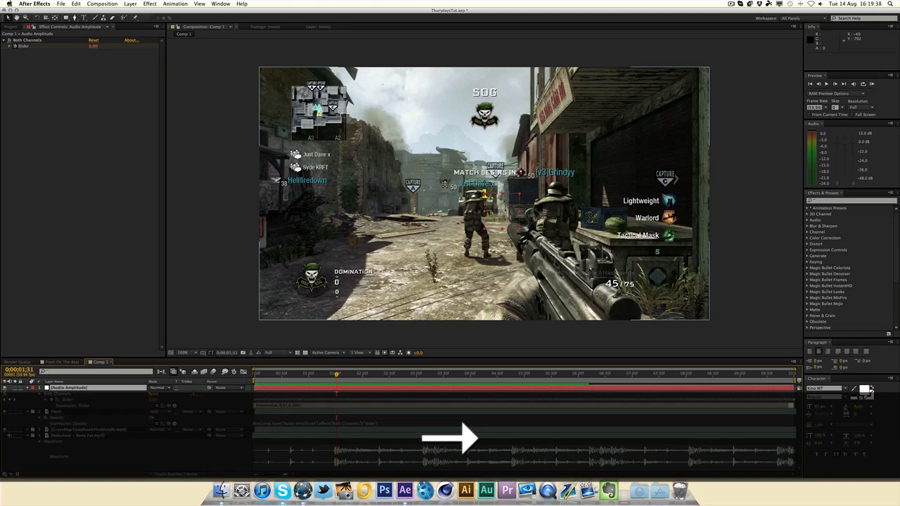
text(48)
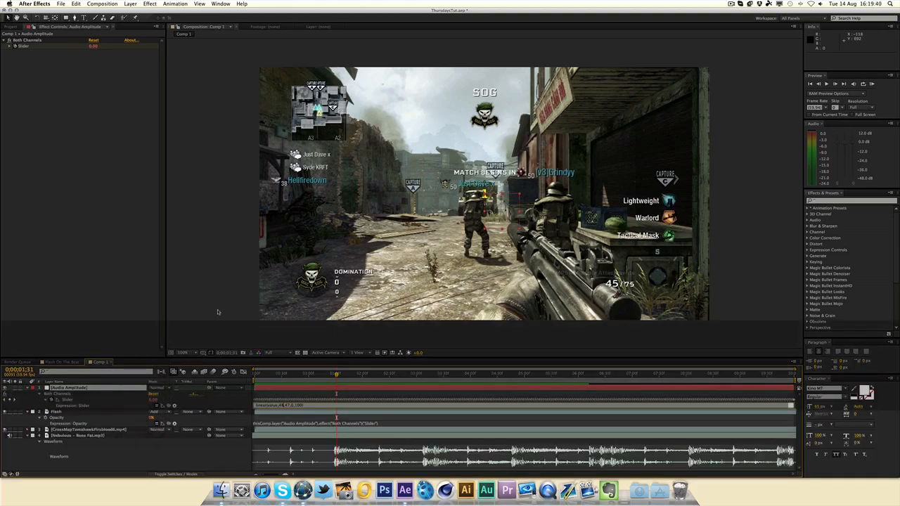
click(218, 312)
drag(336, 376, 335, 377)
Step: Set the slider expression's two thresholds to 46 and 44, giving linear(value,46,44,0,100)
click(279, 405)
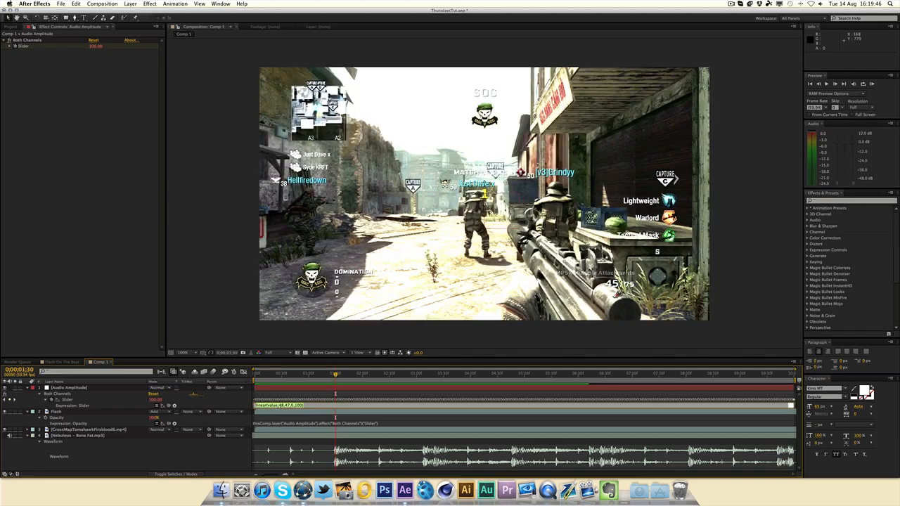
click(288, 405)
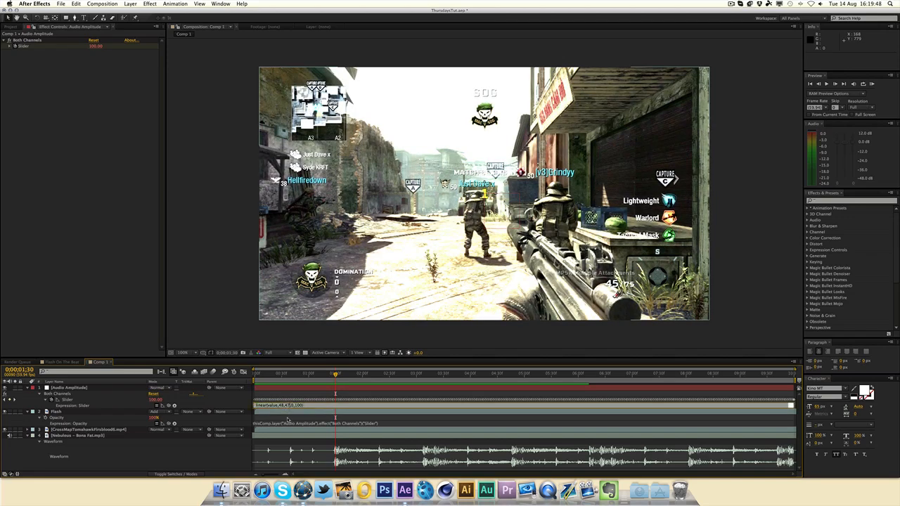
key(BackSpace)
text(4)
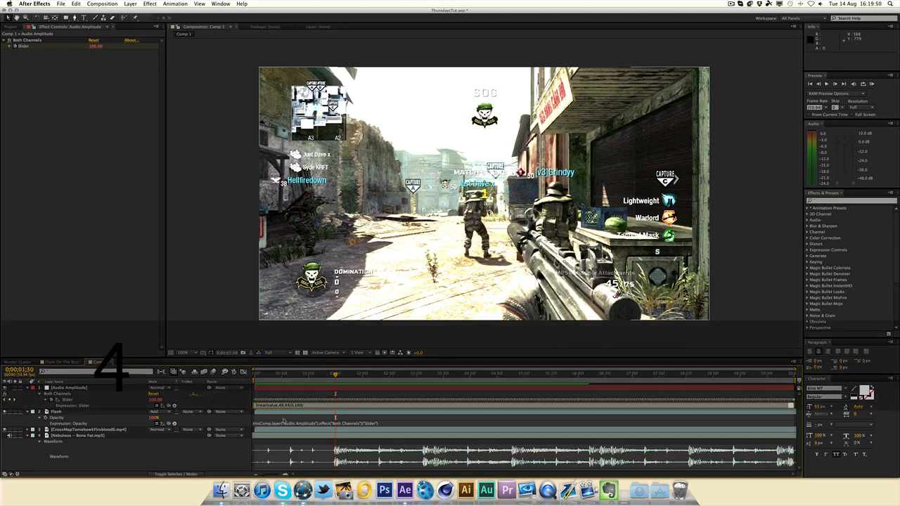
key(Left)
key(Left)
key(Left)
key(BackSpace)
text(6)
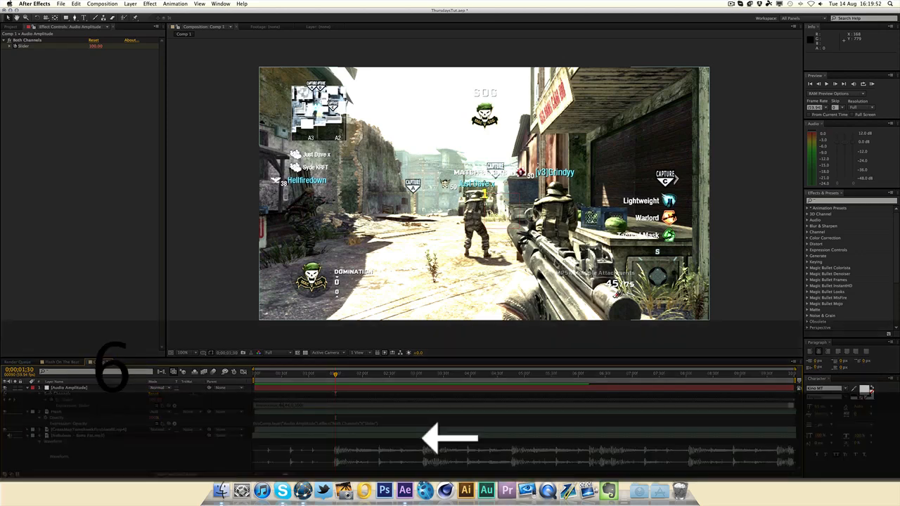
click(210, 291)
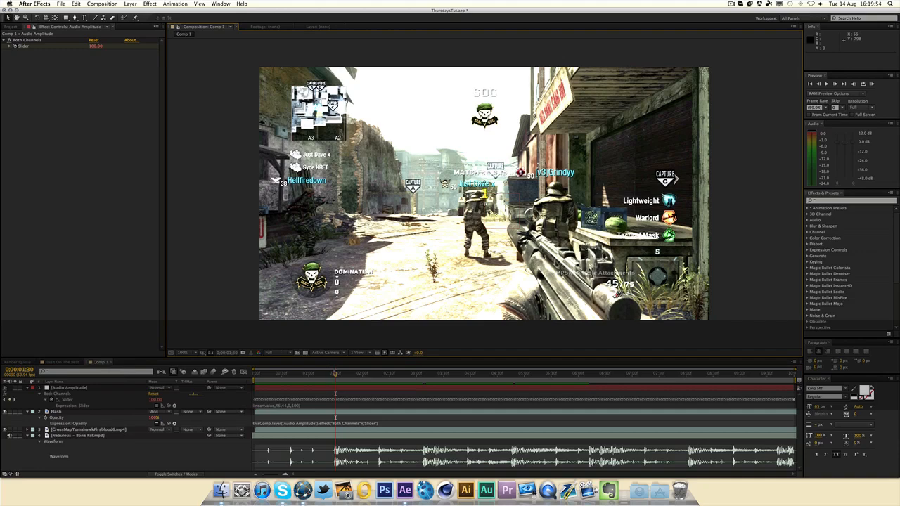
Step: Scrub past the drop, run a RAM preview of the adjusted flashes, and move to the beat at 0;00;03;07
drag(335, 374, 332, 375)
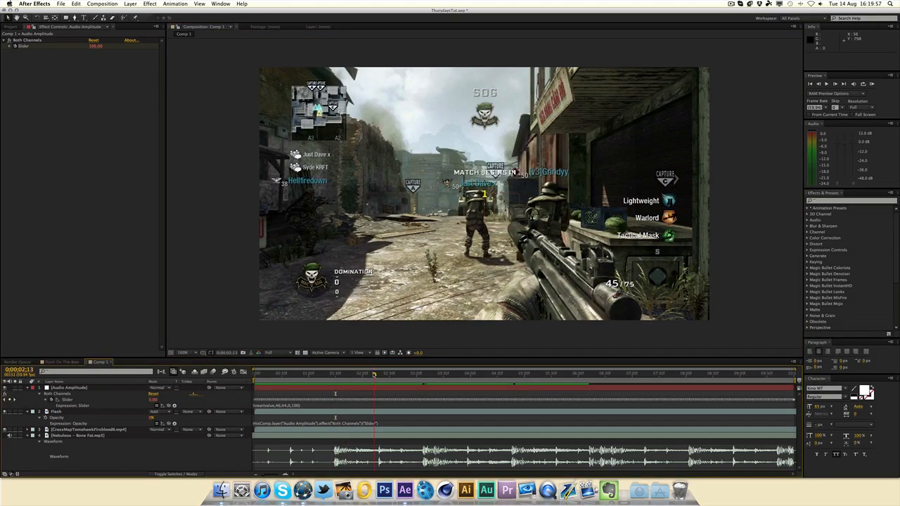
drag(437, 373, 444, 374)
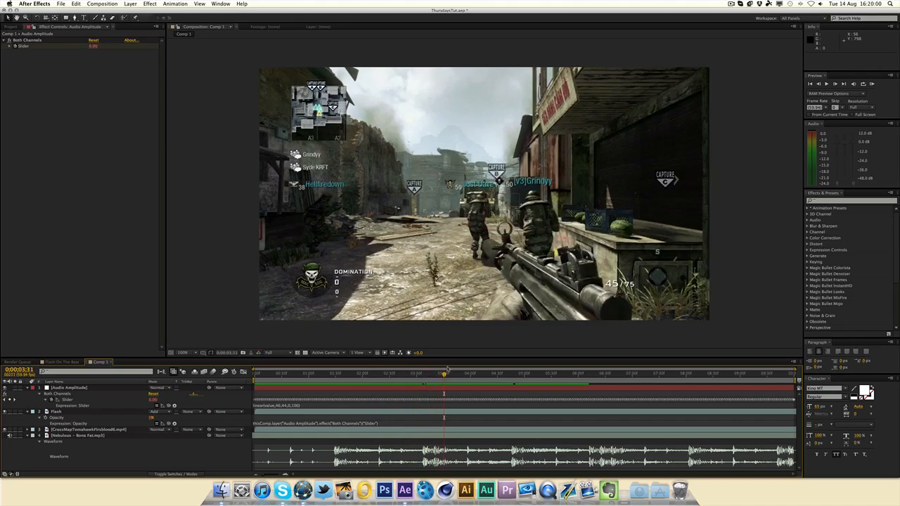
click(873, 85)
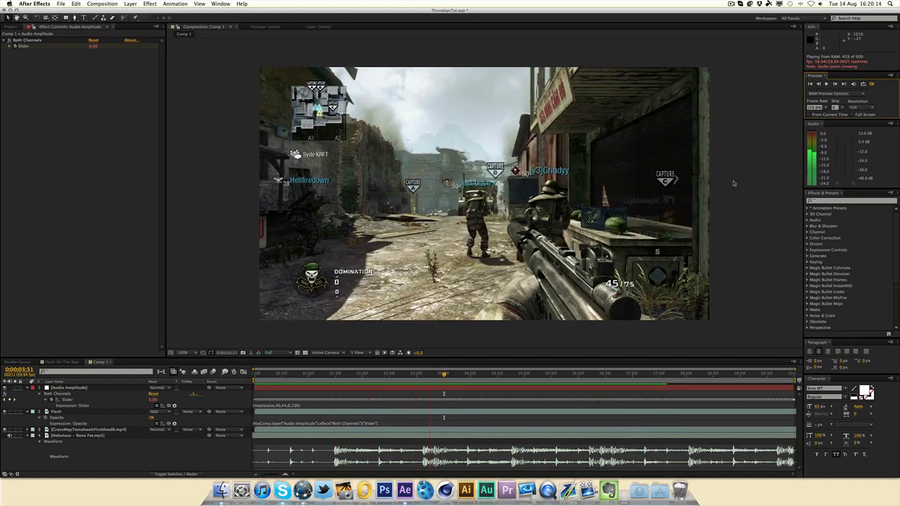
key(space)
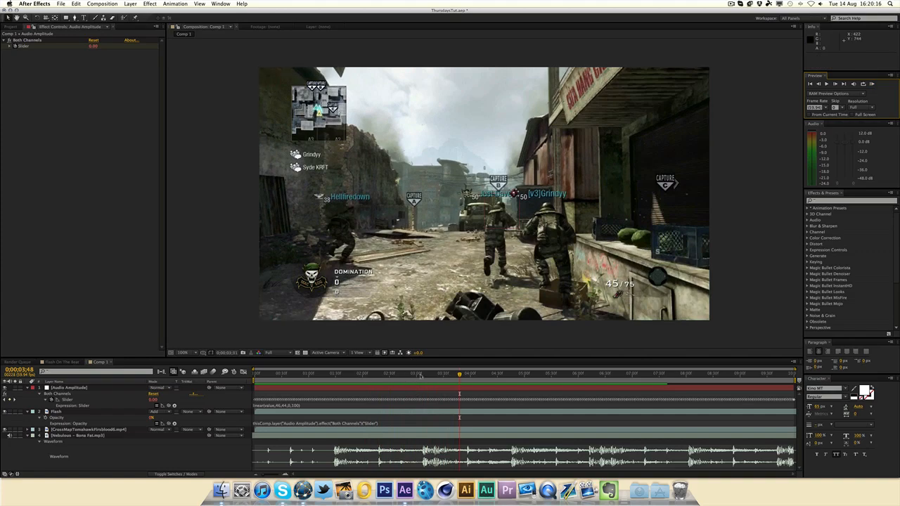
click(421, 376)
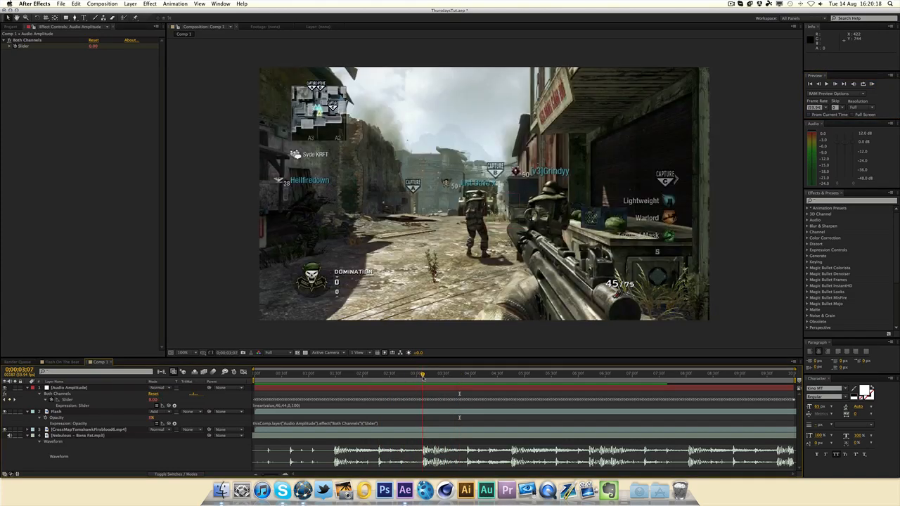
Step: Add an adjustment layer to the comp and apply Brightness & Contrast with brightness 43 and contrast 13, judging the look at 0;00;03;00
drag(423, 377, 417, 378)
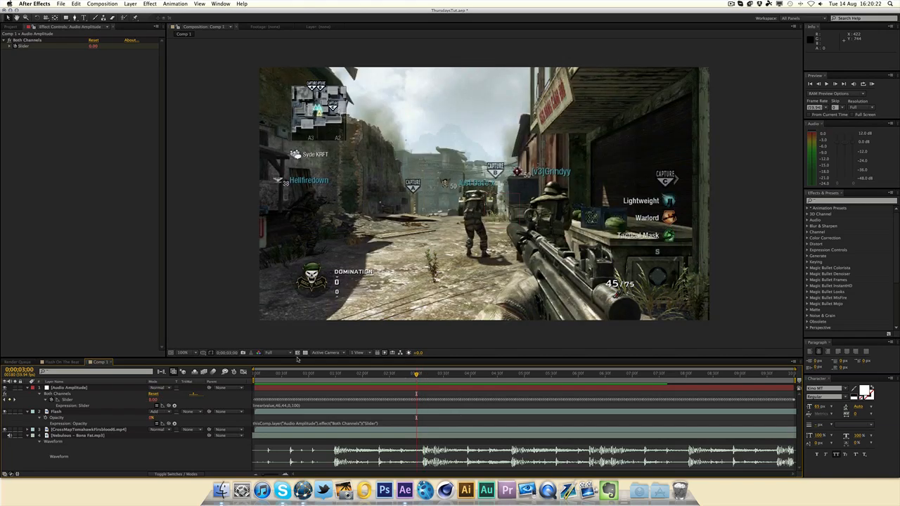
click(260, 343)
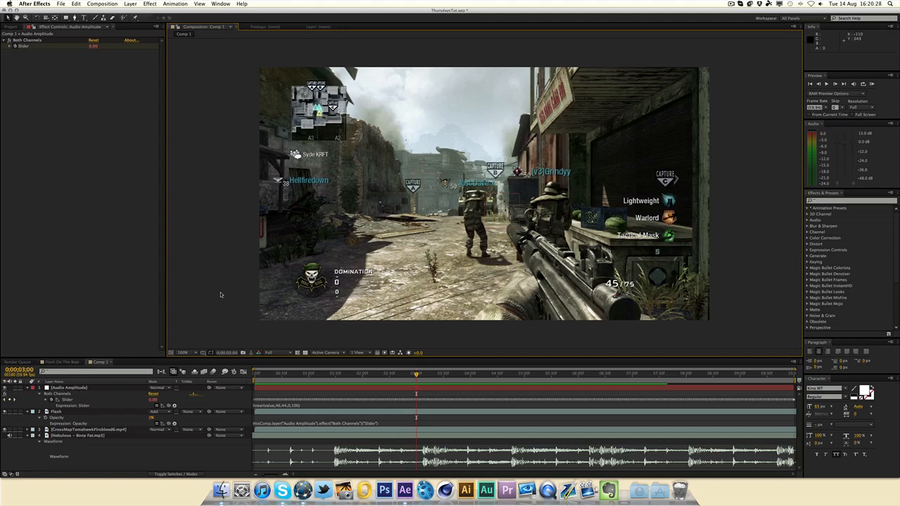
key(super+alt+y)
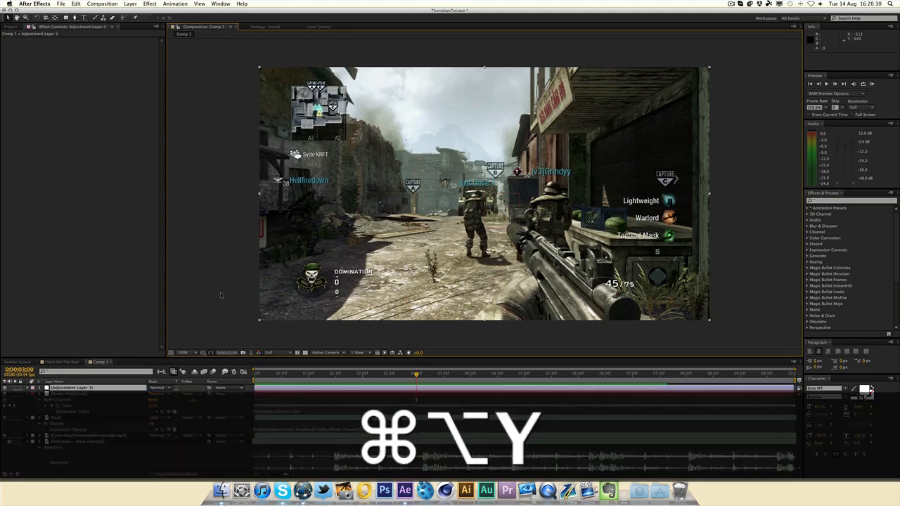
click(150, 3)
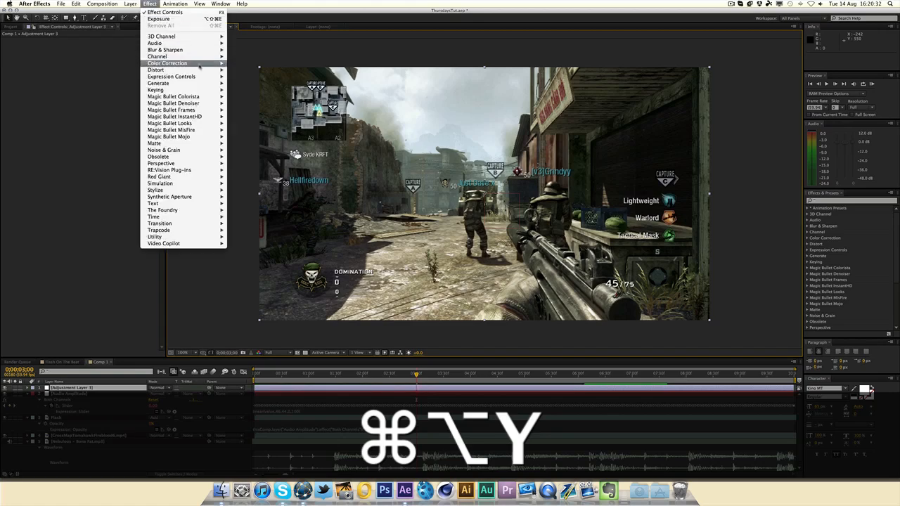
mouse_move(167, 63)
click(248, 90)
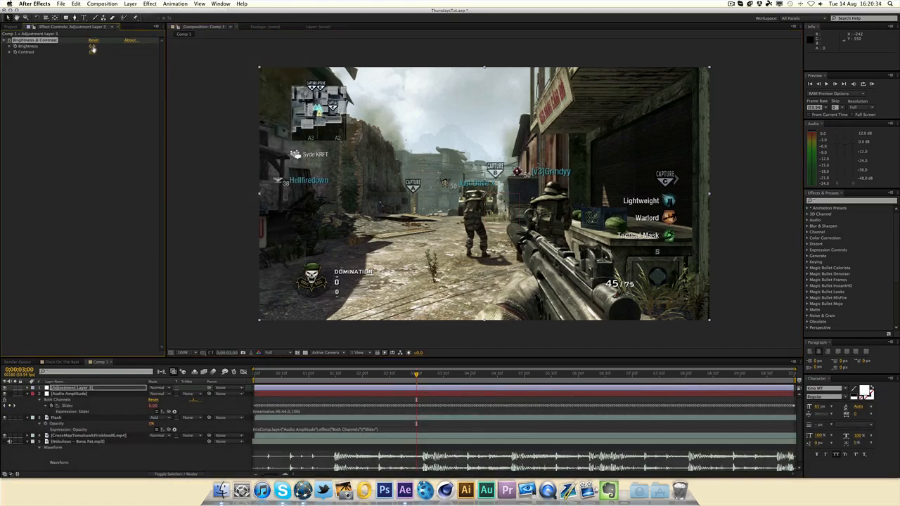
drag(93, 46, 105, 46)
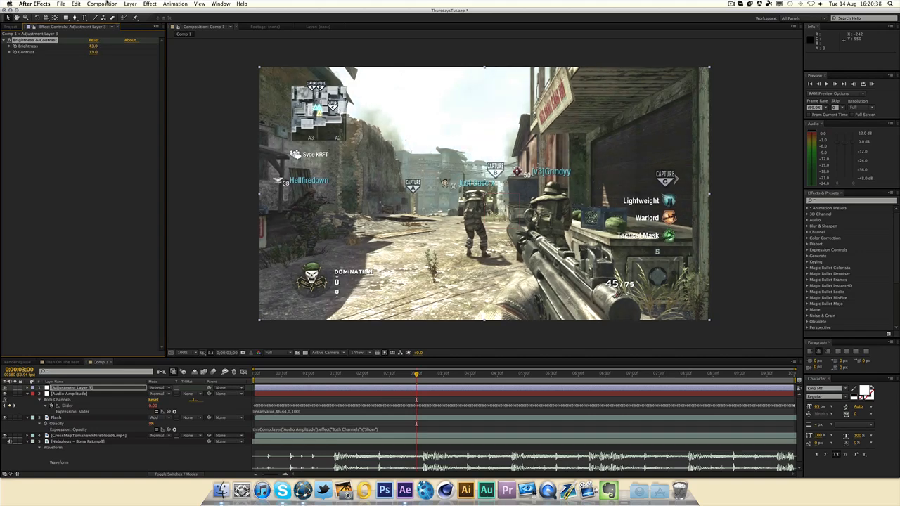
Step: Apply the Exposure color correction effect to the adjustment layer and set its master exposure to 0.72
click(150, 4)
mouse_move(186, 63)
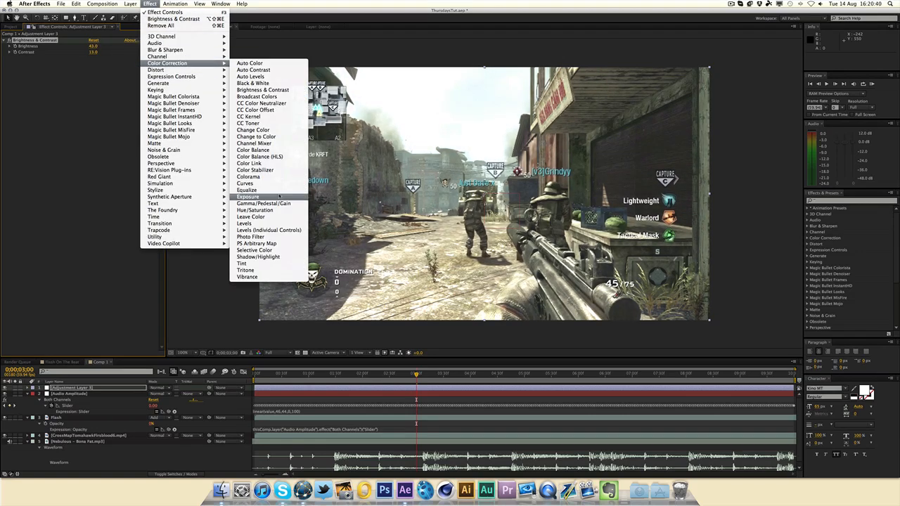
click(280, 197)
drag(94, 76, 123, 76)
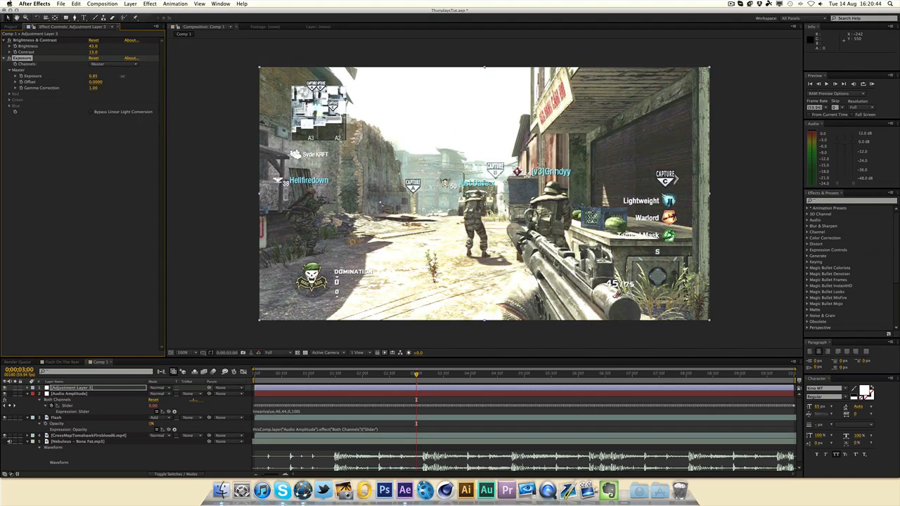
click(201, 188)
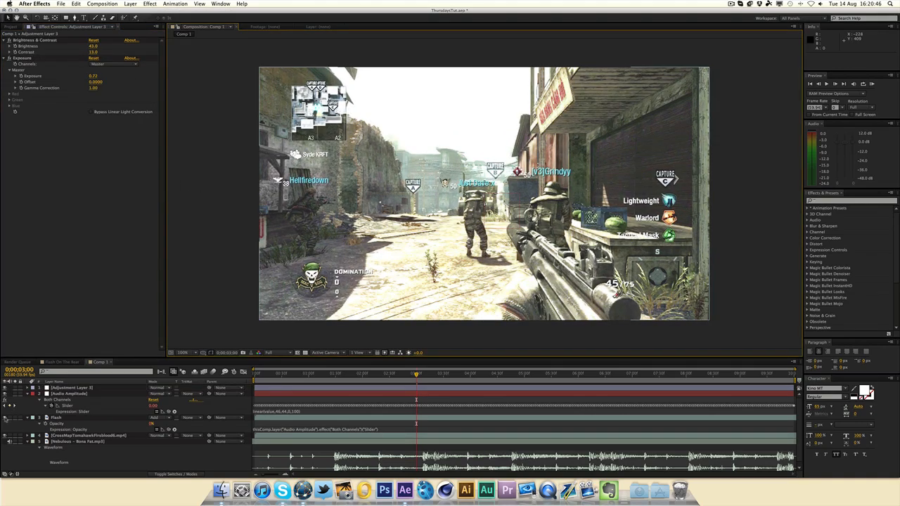
Step: Hide the Flash layer and move the adjustment layer directly below the Audio Amplitude layer
click(5, 418)
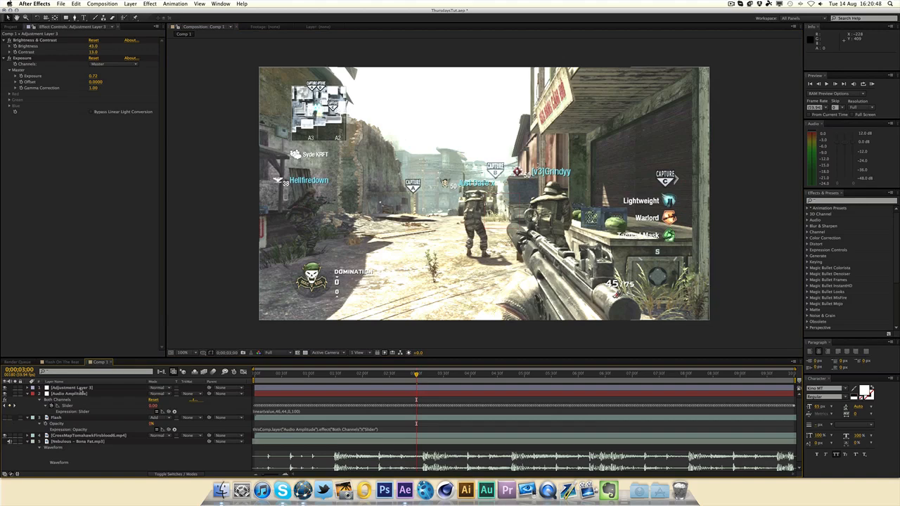
drag(70, 388, 69, 412)
Step: Add an expression to the adjustment layer's opacity that links it to the Audio Amplitude layer's Both Channels slider
key(t)
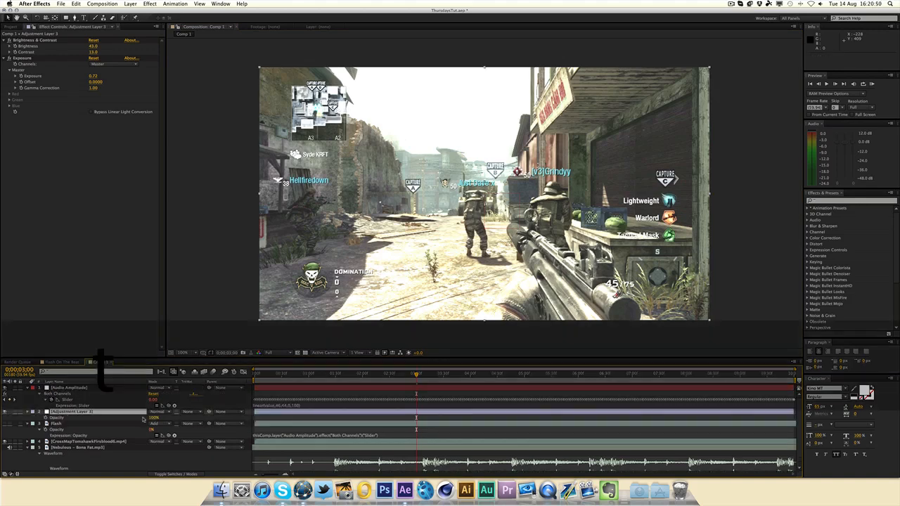
alt+click(51, 418)
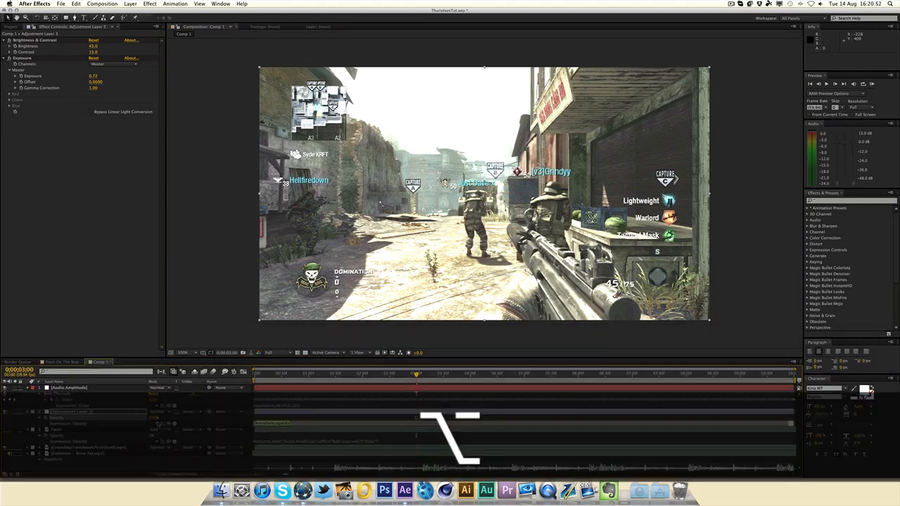
drag(62, 405, 67, 400)
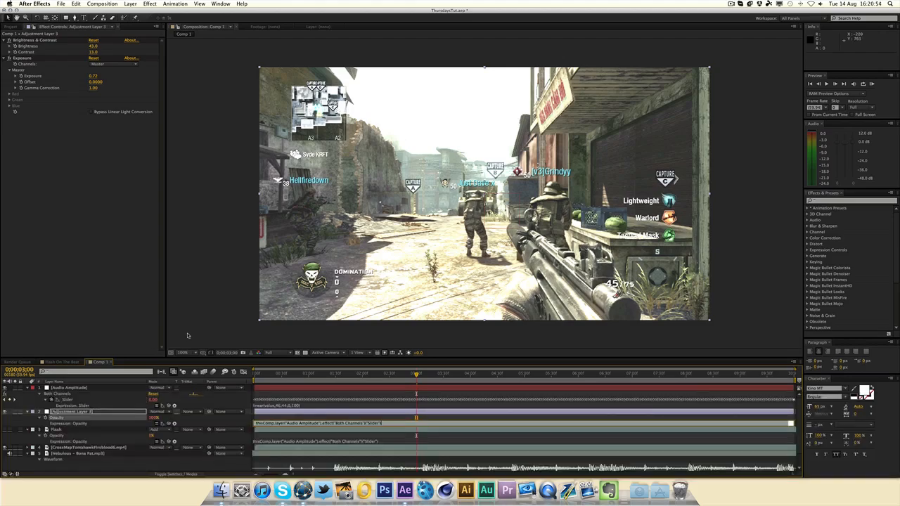
click(189, 335)
Step: Run a RAM preview of the adjustment-layer flashes and collapse the properties of the adjustment, Flash and Audio Amplitude layers
click(872, 83)
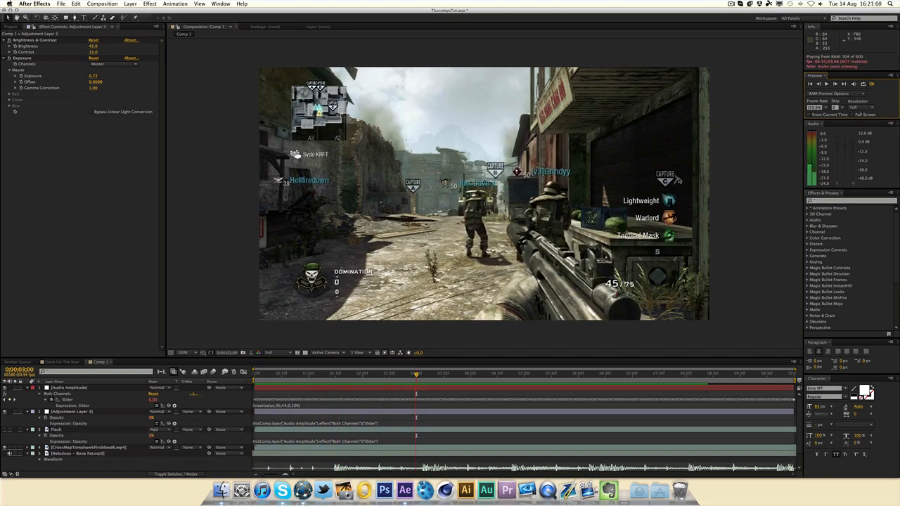
key(space)
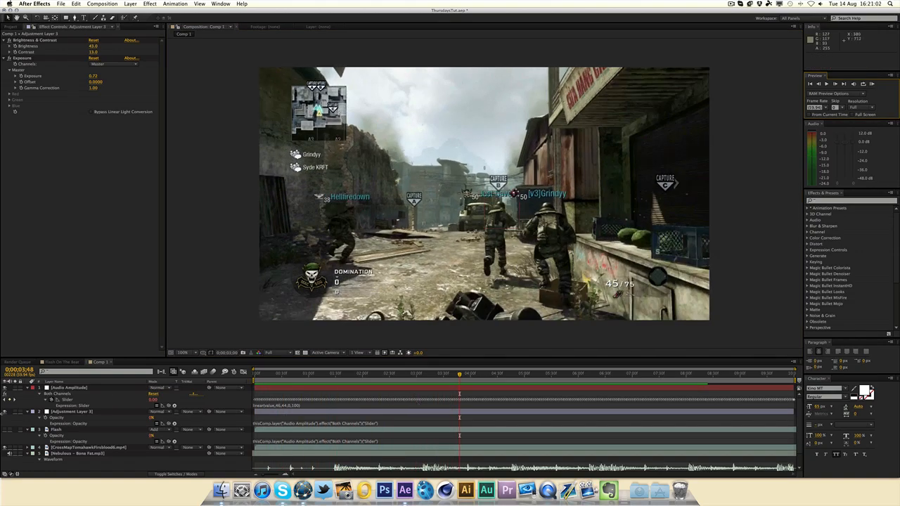
click(28, 411)
click(29, 418)
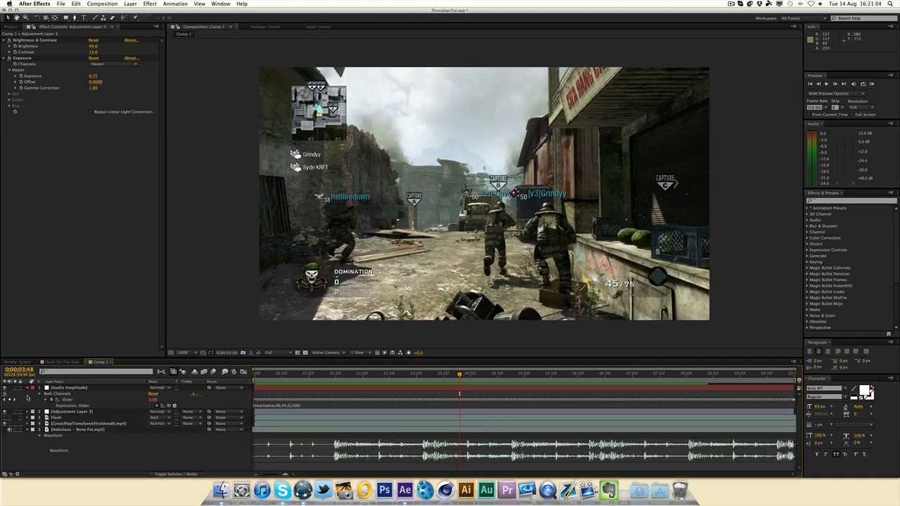
click(29, 387)
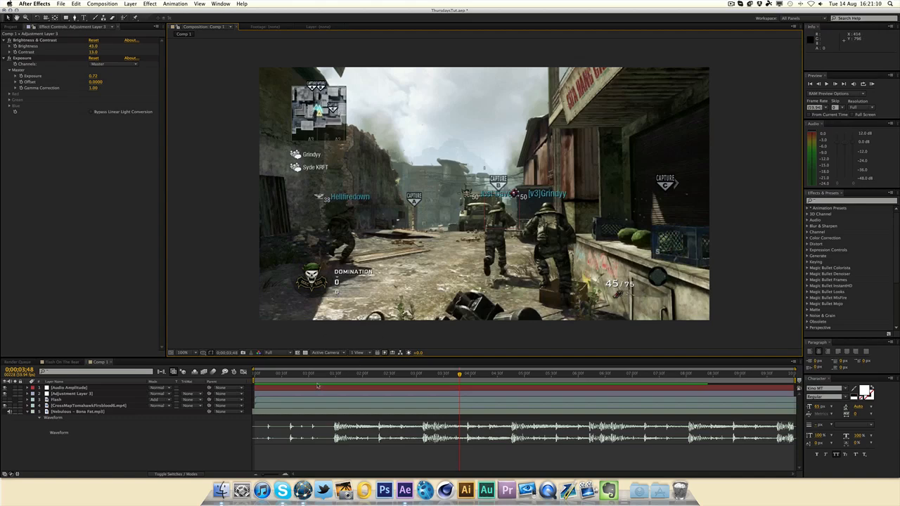
Step: Play the flashes from the drop, check the beat at 0;00;04;47, and review the opening from 0;00;00;00 to 0;00;02;00
click(335, 373)
key(space)
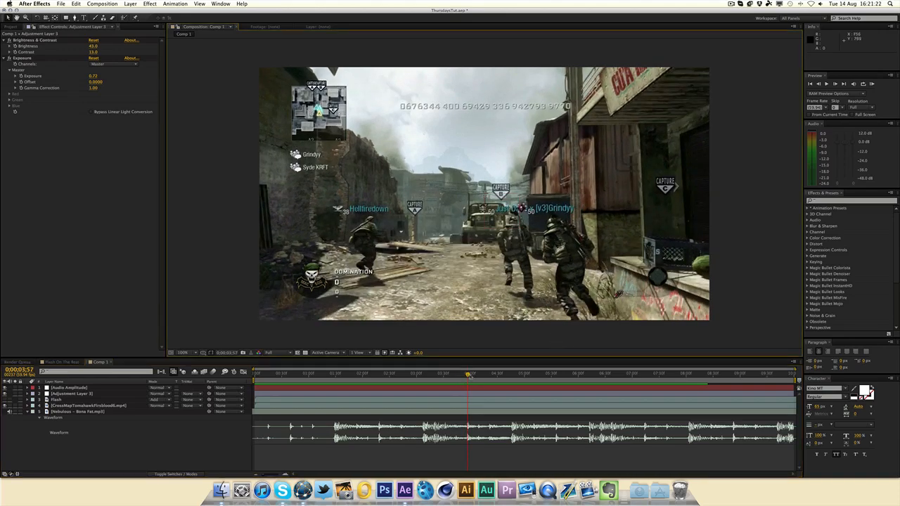
drag(469, 375, 516, 378)
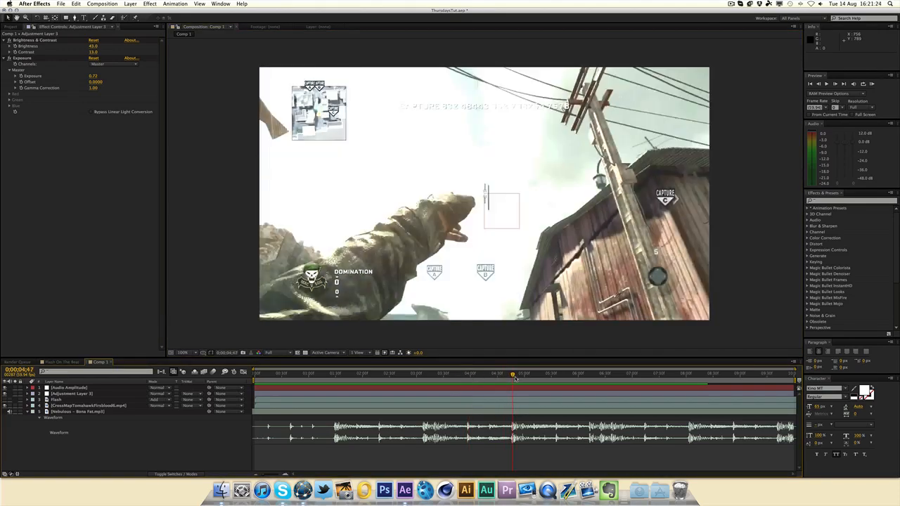
drag(292, 377, 222, 385)
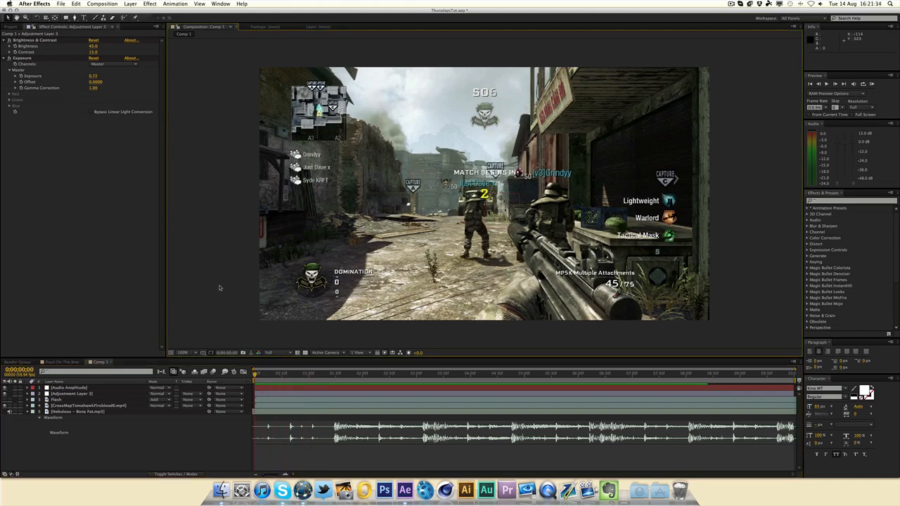
drag(257, 375, 308, 388)
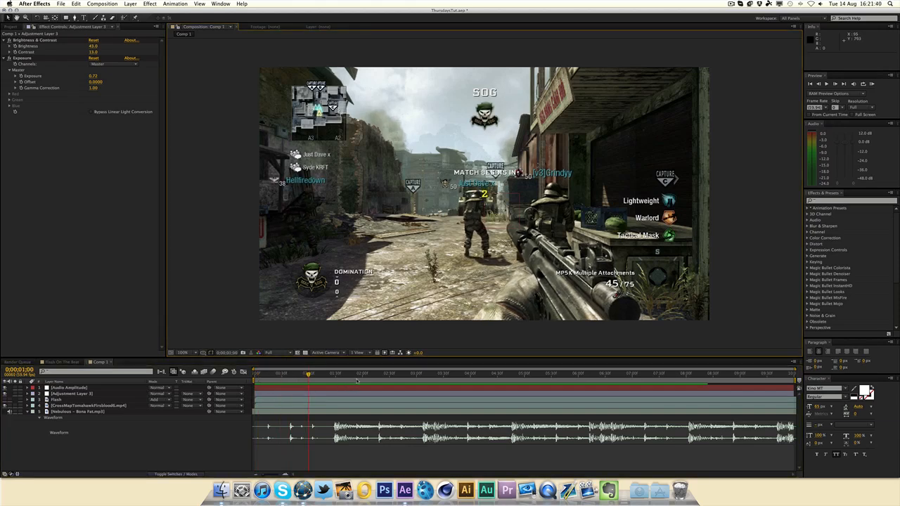
click(362, 377)
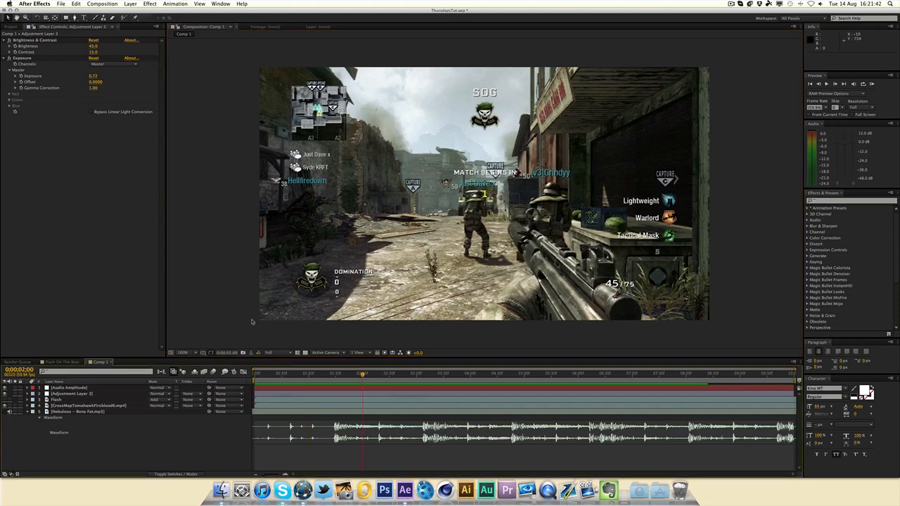